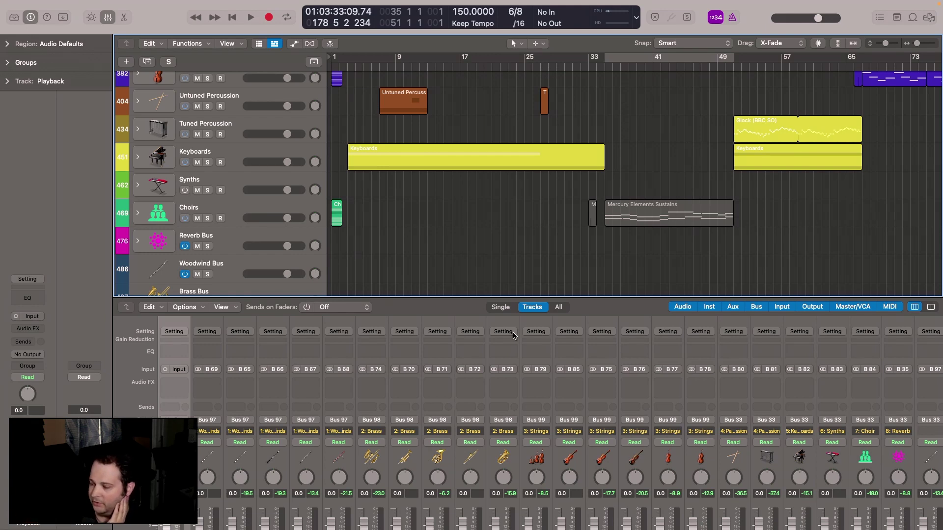
# - Create one software instrument track with East West's Play as its instrument and Output 1 + 2 as its audio output
pyautogui.hscroll(2, 537, 336)
pyautogui.hscroll(6, 537, 335)
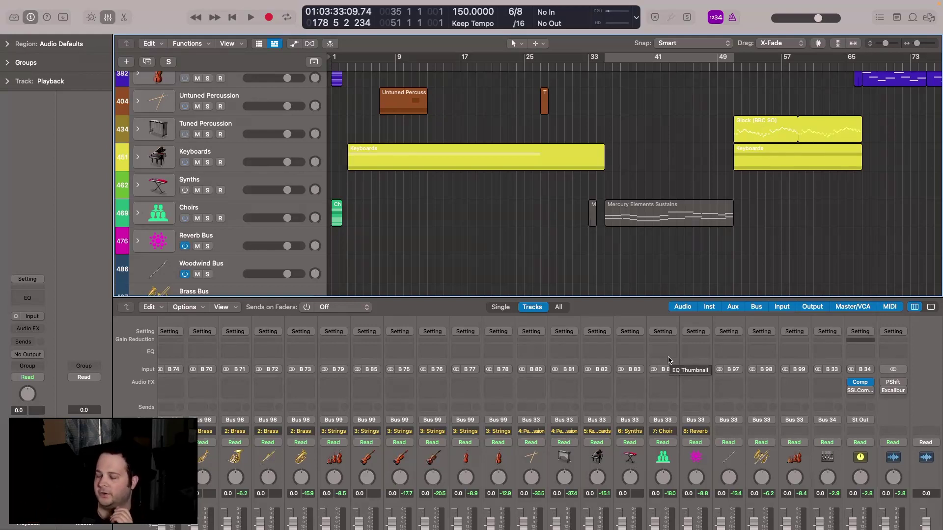
pyautogui.scroll(20, 143, 81)
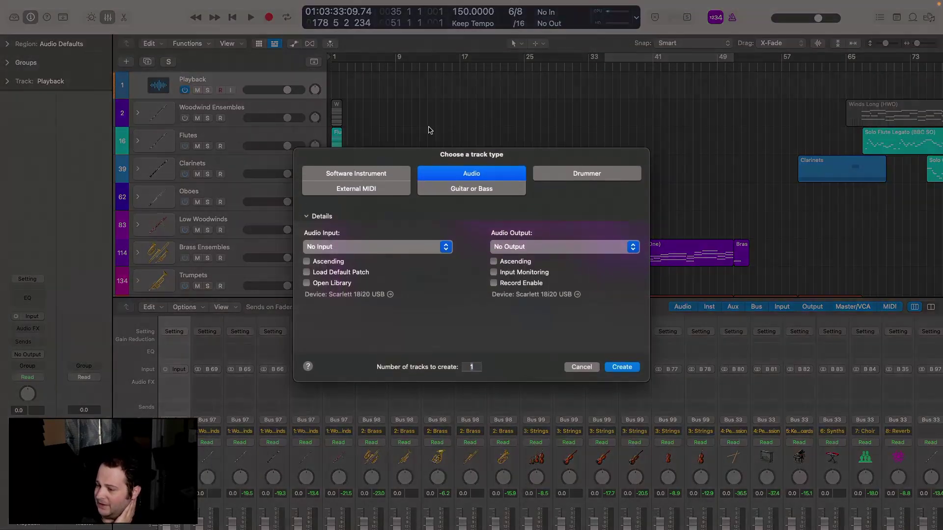
pyautogui.click(126, 61)
pyautogui.click(358, 174)
pyautogui.click(378, 247)
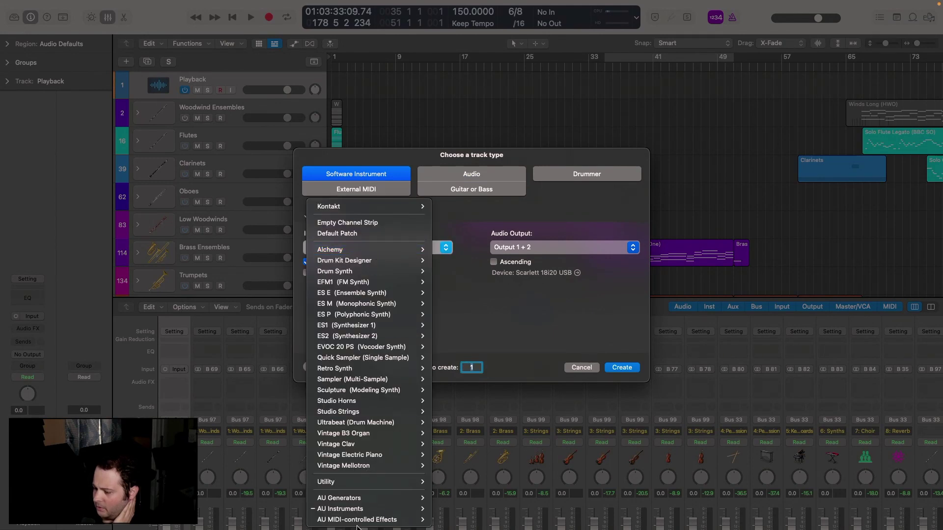
pyautogui.moveTo(360, 513)
pyautogui.moveTo(496, 412)
pyautogui.moveTo(531, 422)
pyautogui.click(577, 421)
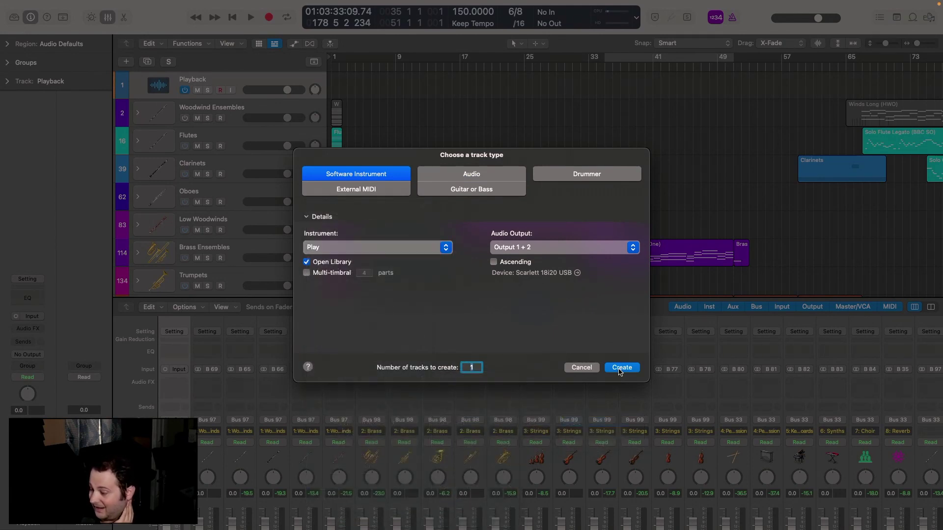
pyautogui.click(619, 368)
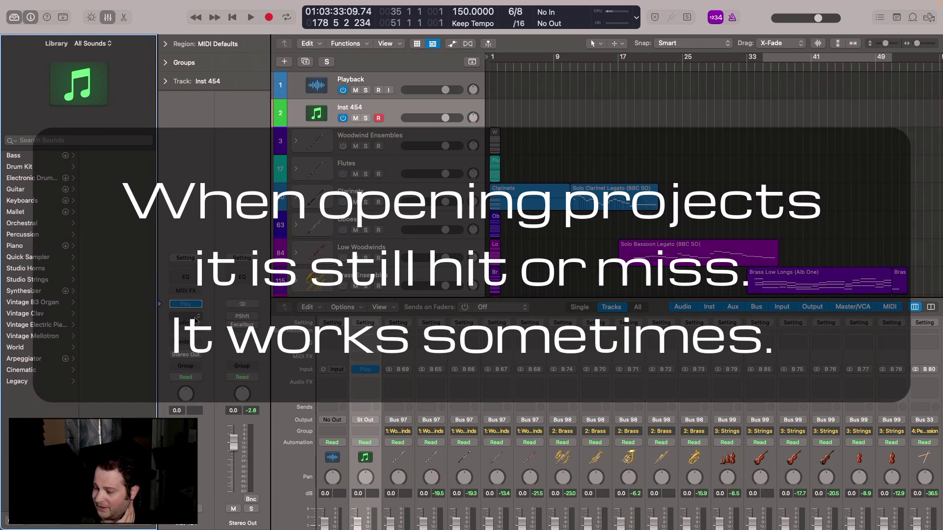
# - Load the 6FH Sus patch from EW Hollywood Brass Diamond's 6 French Horns into Play and audition it
pyautogui.click(187, 305)
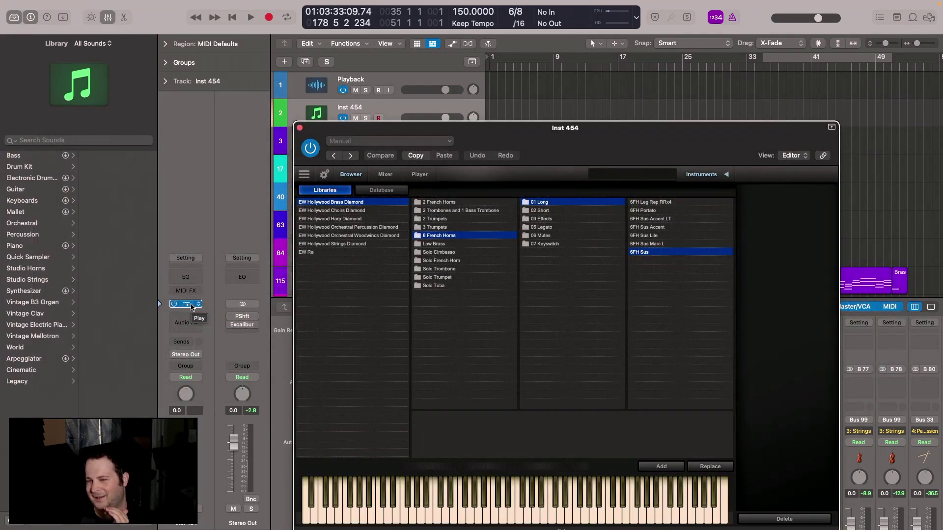
pyautogui.doubleClick(644, 253)
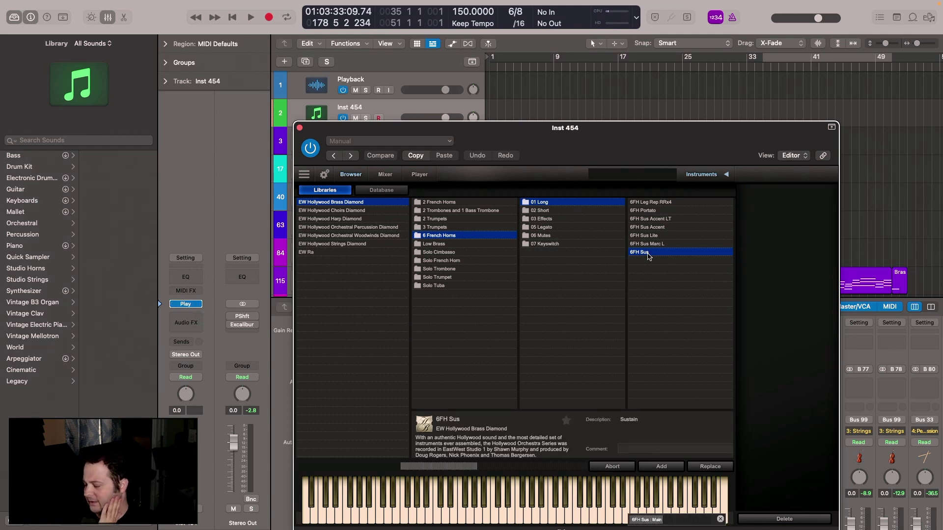
pyautogui.click(504, 514)
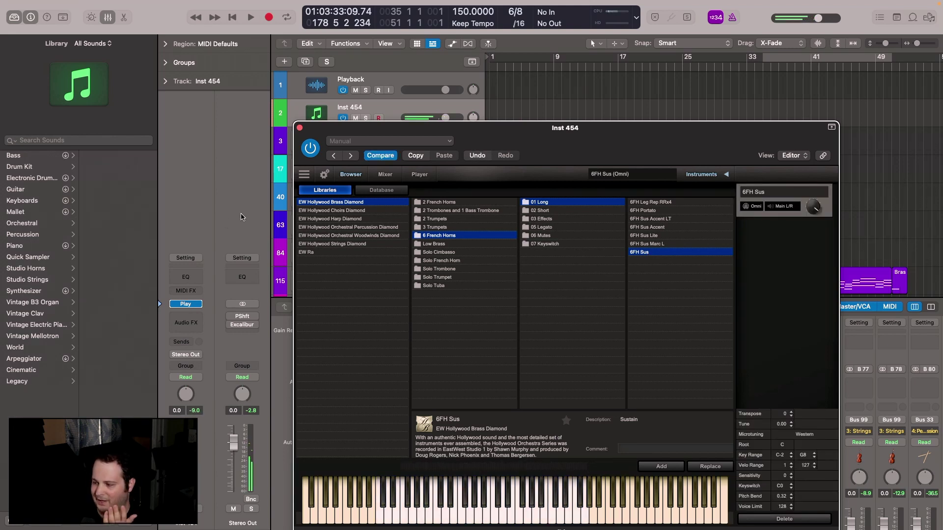
# - Close the Play window and delete the new software instrument track
pyautogui.click(300, 128)
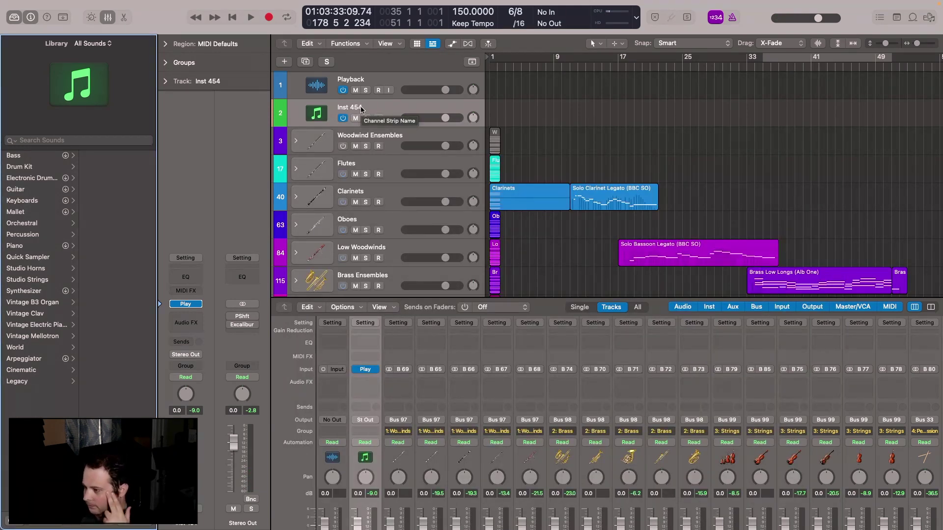
pyautogui.press('super+BackSpace')
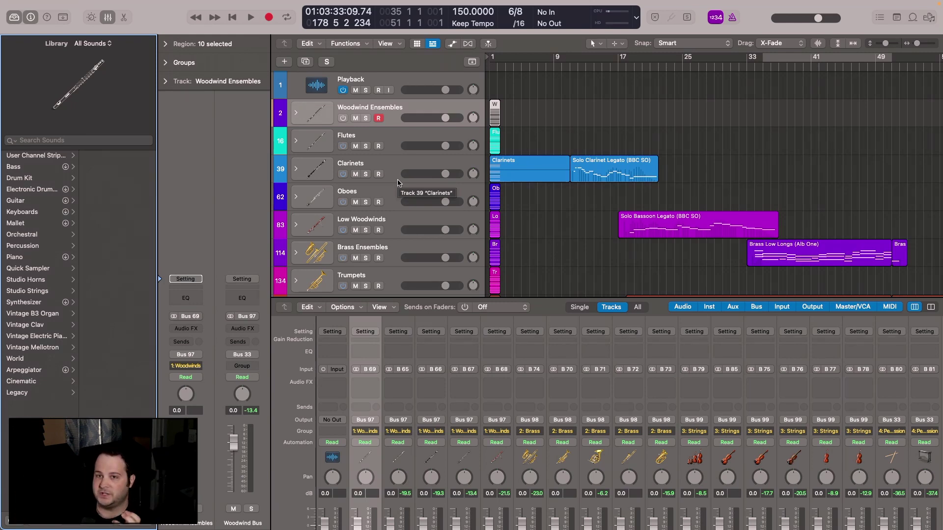
# - Open the LexRandomHall reverb on the Lexicon Halls channel to inspect its interface
pyautogui.scroll(-5, 688, 405)
pyautogui.hscroll(10, 688, 404)
pyautogui.hscroll(8, 701, 515)
pyautogui.scroll(3, 727, 432)
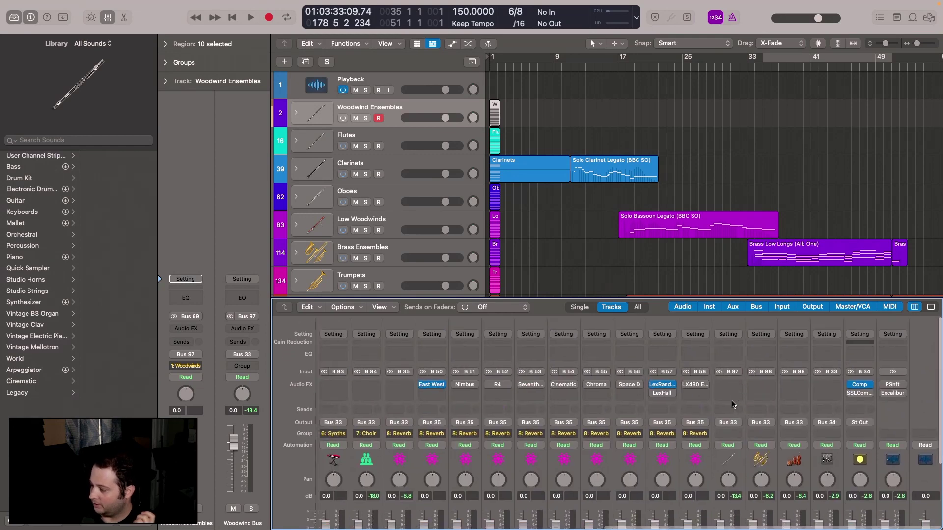
pyautogui.click(662, 385)
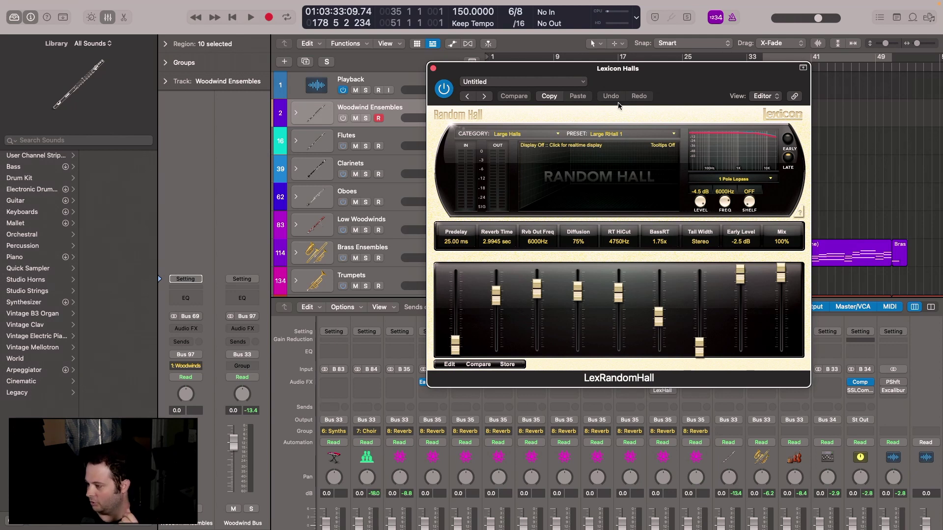
pyautogui.moveTo(610, 81); pyautogui.dragTo(559, 74)
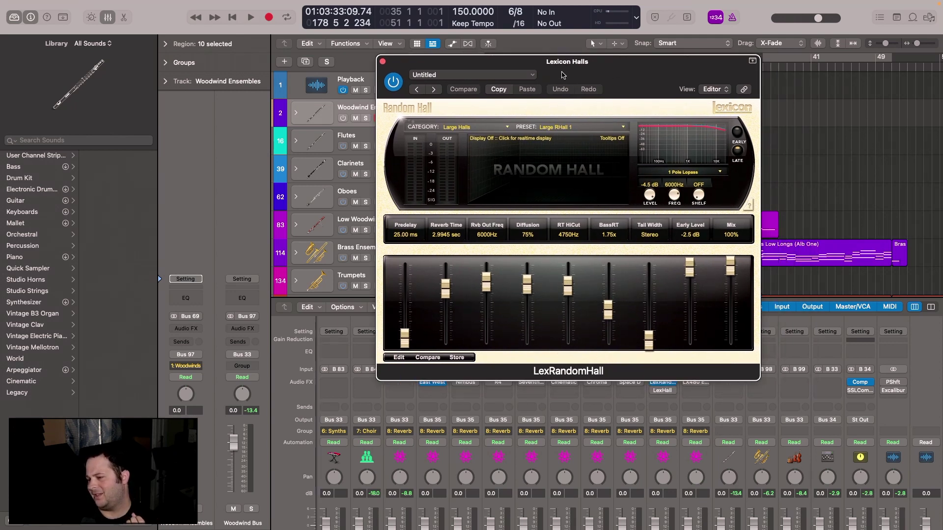
pyautogui.moveTo(570, 75); pyautogui.dragTo(546, 74)
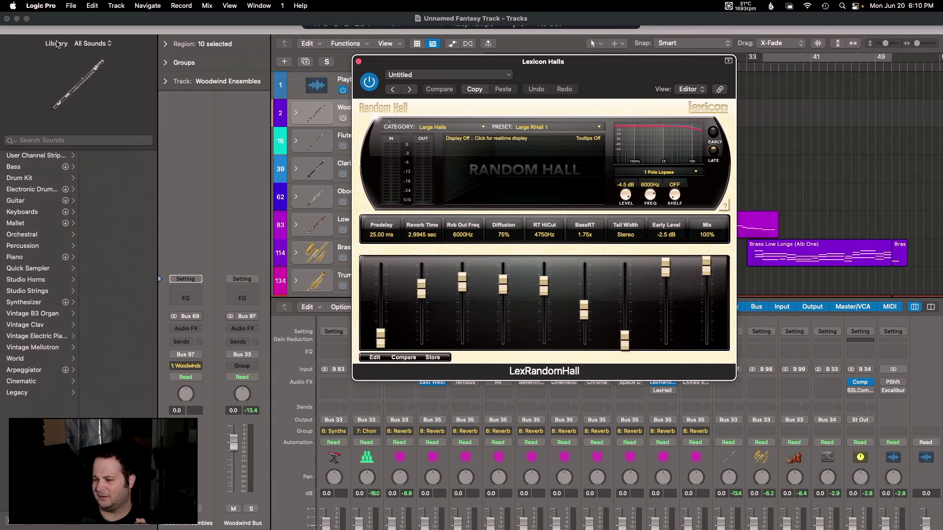
# - Open the Plug-in Manager, sort the plug-ins by compatibility, and search for "lex"
pyautogui.click(43, 6)
pyautogui.moveTo(78, 37)
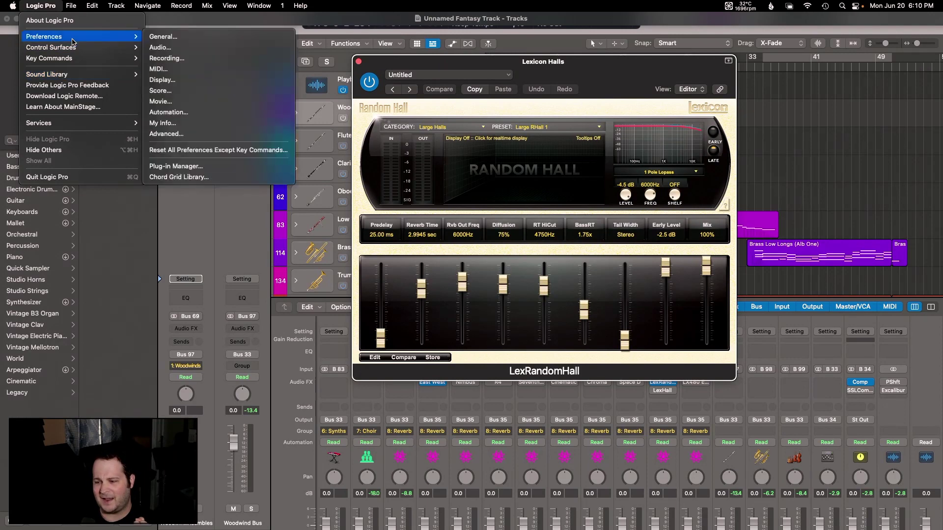
pyautogui.click(176, 166)
pyautogui.scroll(10, 421, 182)
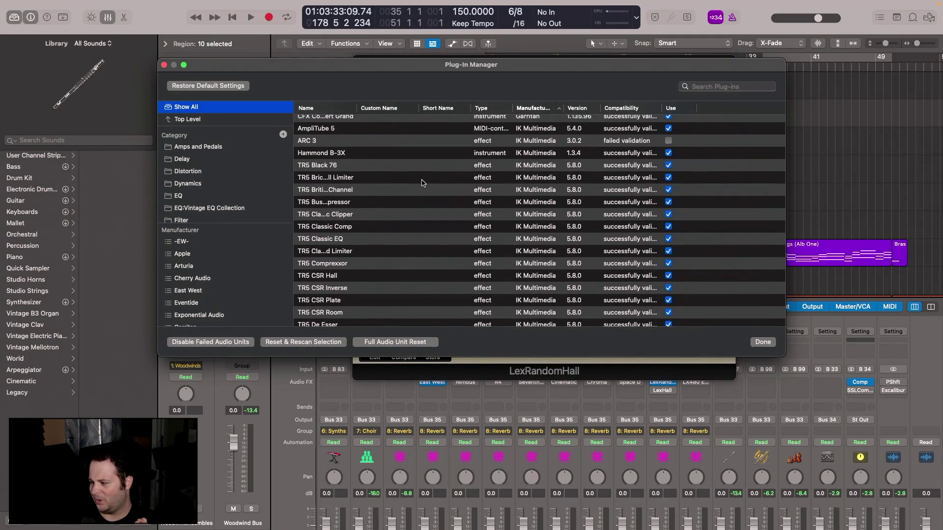
pyautogui.click(623, 108)
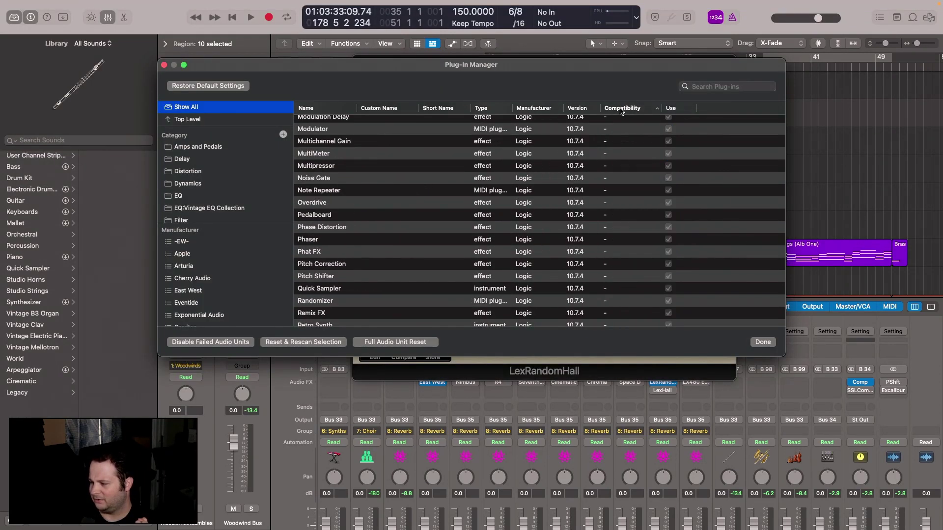
pyautogui.write('lex')
# - Reset and rescan the LexChamber plug-in, then close its validation result and the Plug-in Manager
pyautogui.click(604, 121)
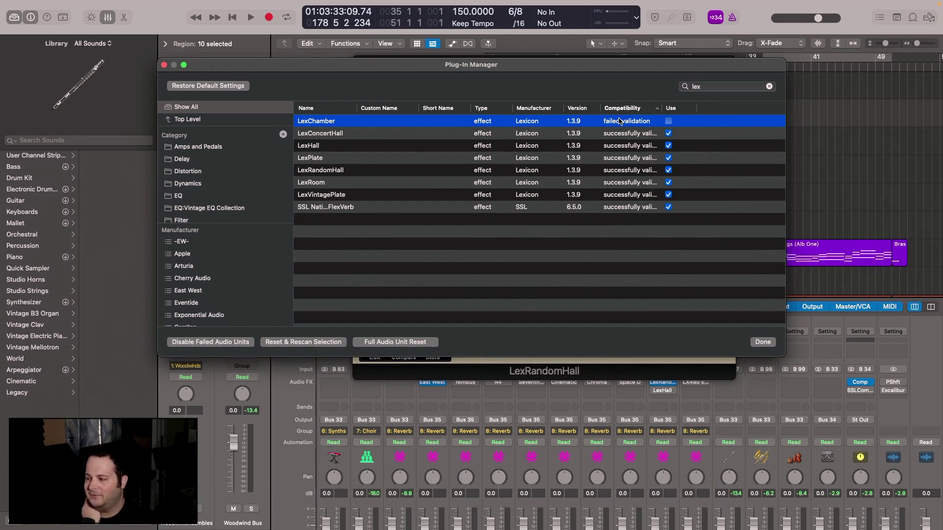
pyautogui.click(298, 344)
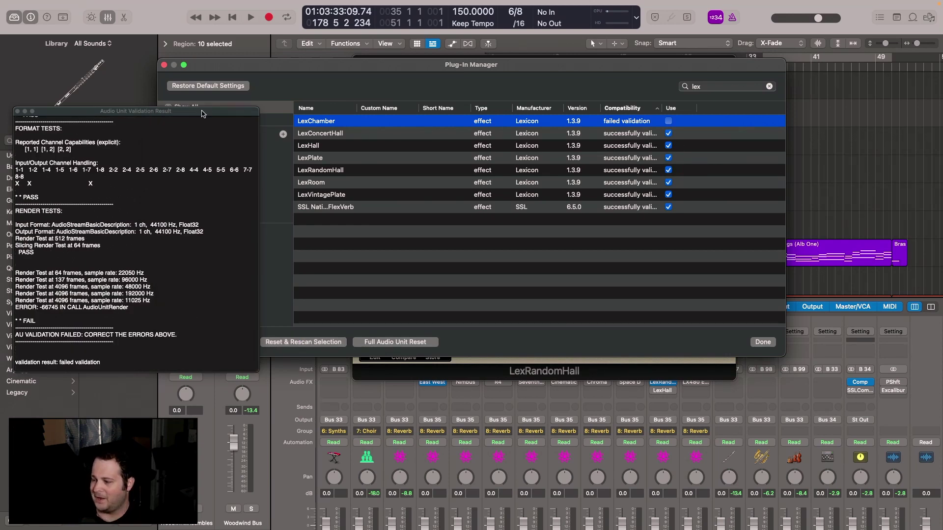
pyautogui.click(18, 111)
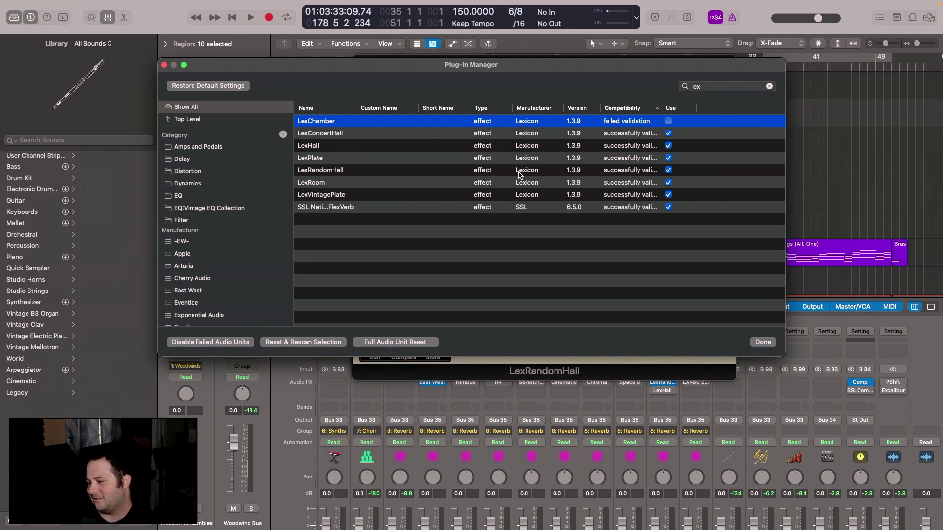
pyautogui.moveTo(222, 68); pyautogui.dragTo(257, 79)
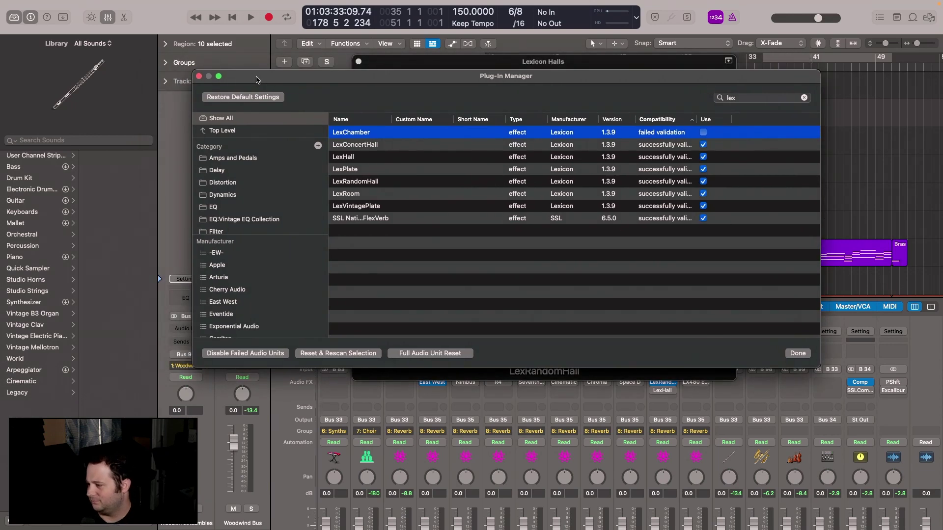
pyautogui.click(199, 77)
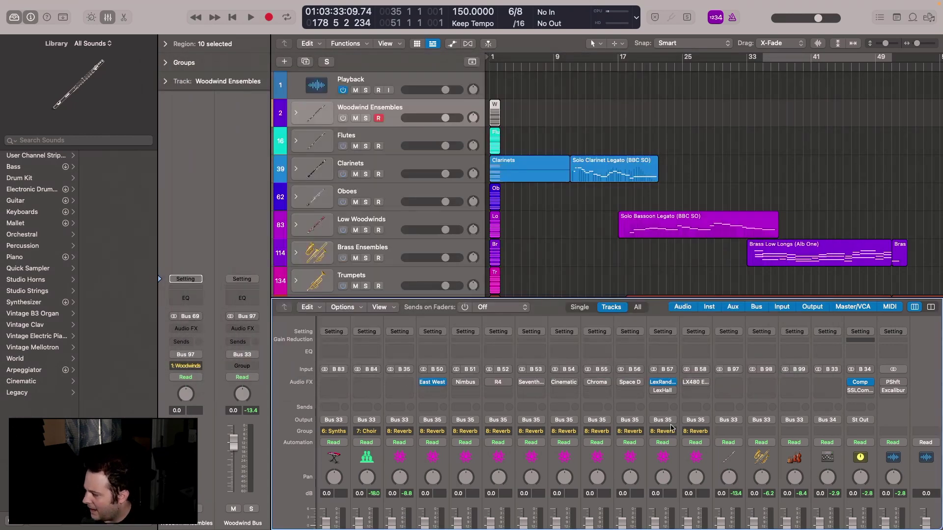
# - Open East West Spaces II on the Spaces 2 reverb channel to inspect its interface, then close it
pyautogui.click(434, 383)
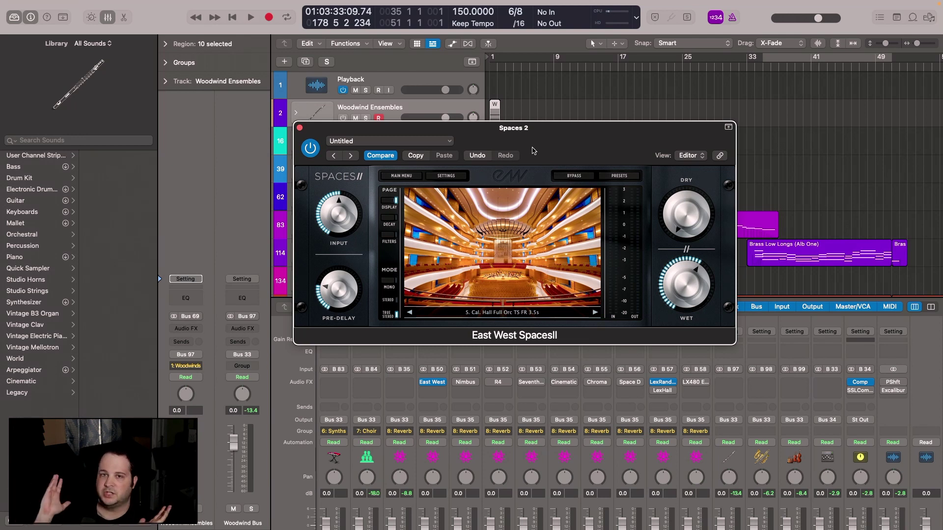
pyautogui.moveTo(520, 145); pyautogui.dragTo(486, 142)
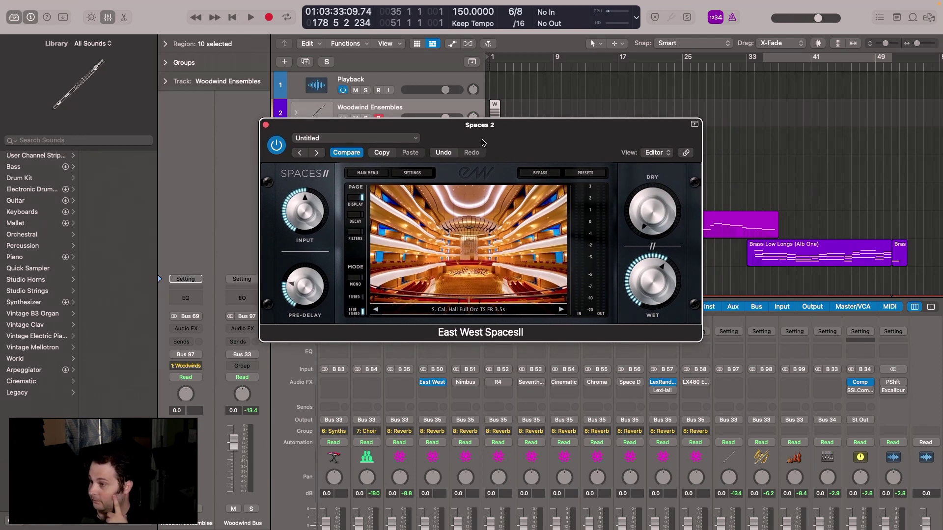
pyautogui.press('super+w')
# - Insert SSL Native Bus Compressor 2 in the empty audio effect slot below SSLComp on the Comp Bus channel
pyautogui.click(863, 399)
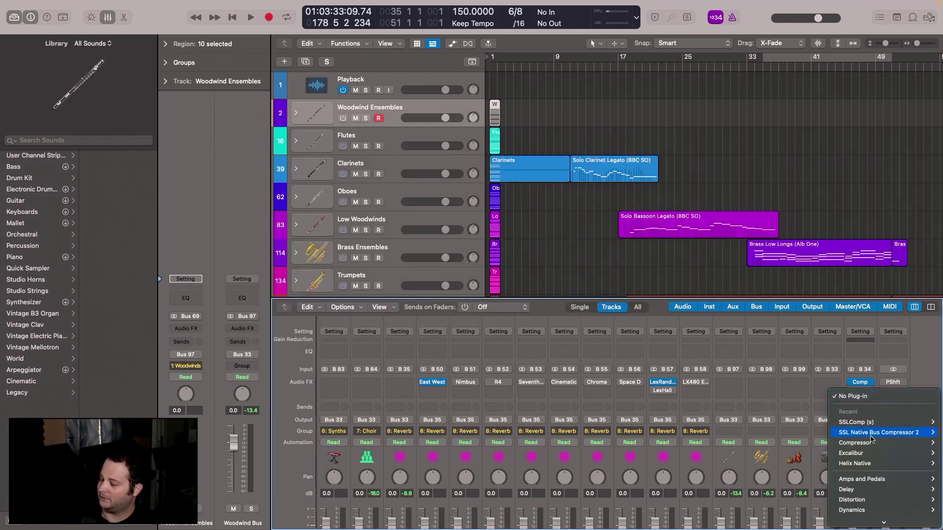
pyautogui.moveTo(871, 438)
pyautogui.click(806, 432)
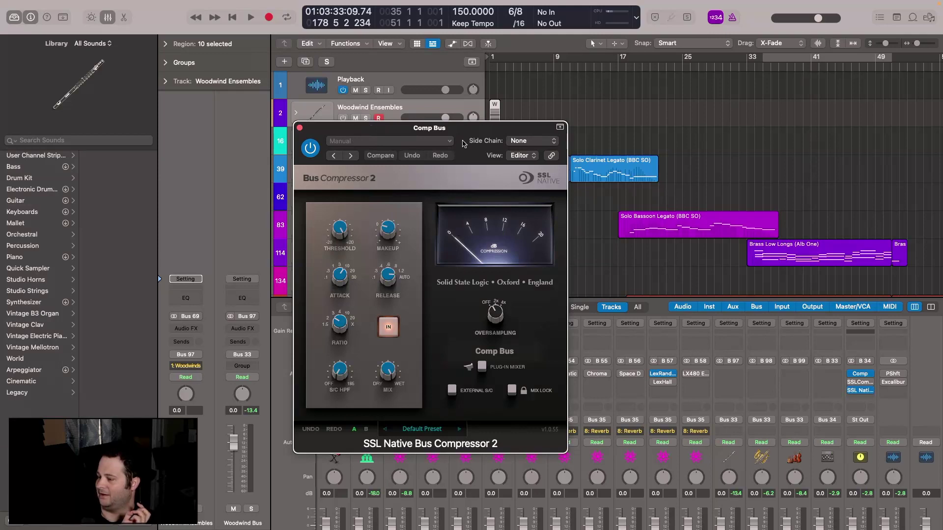
pyautogui.moveTo(334, 130); pyautogui.dragTo(311, 133)
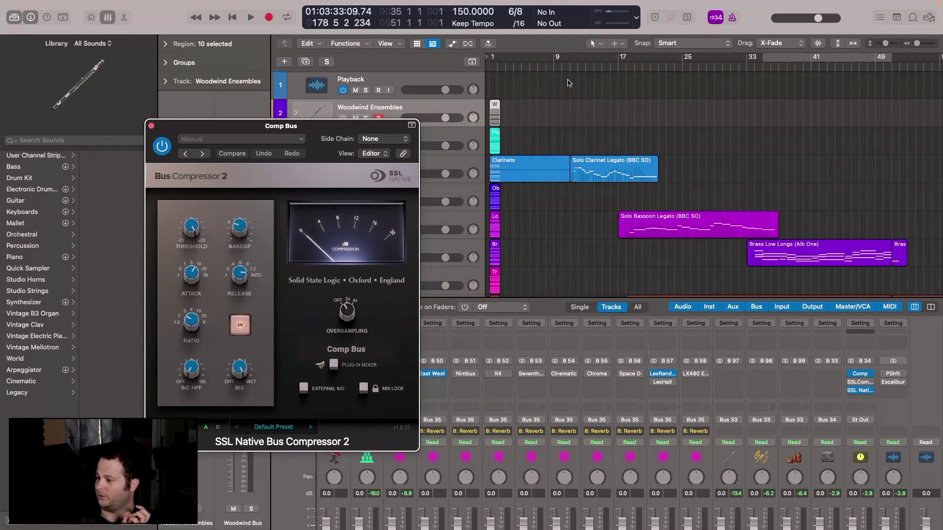
# - Open the Performance Meter and play the project from around bars 8 and 16 to check the processing load
pyautogui.doubleClick(614, 19)
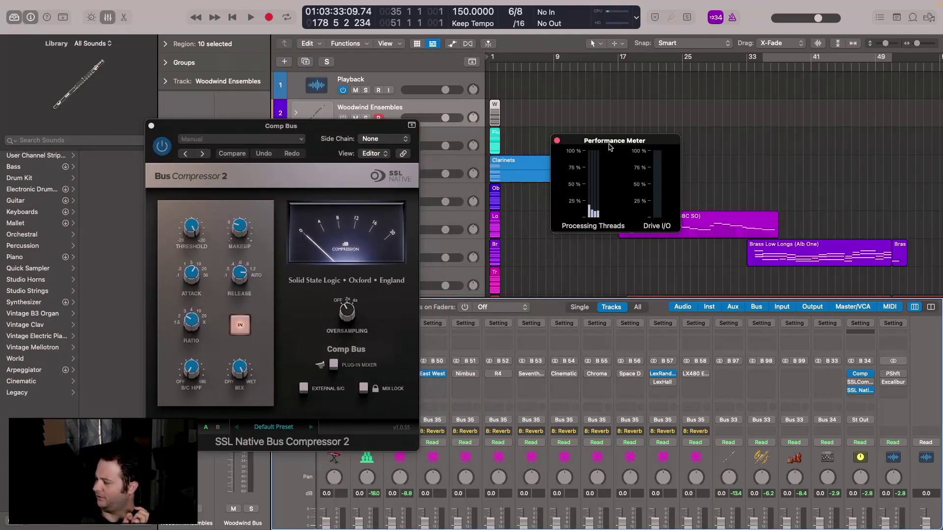
pyautogui.moveTo(608, 152); pyautogui.dragTo(582, 162)
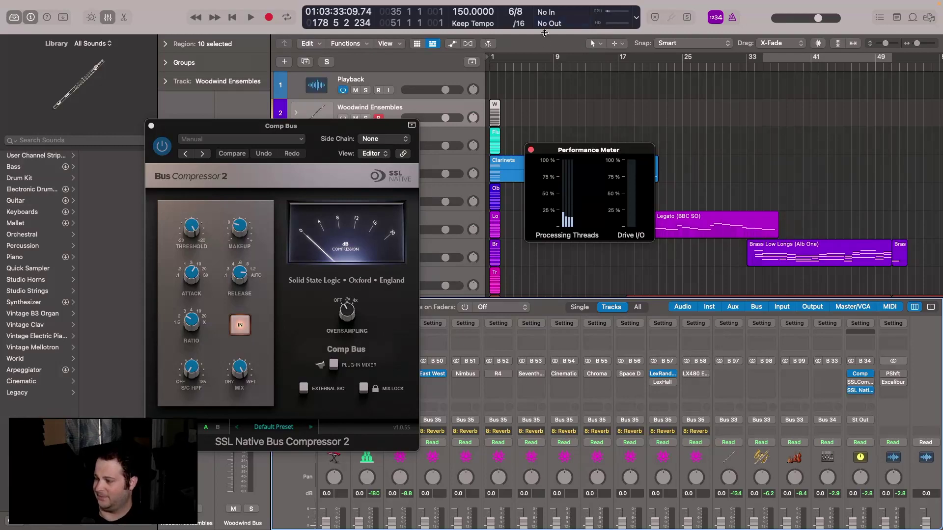
pyautogui.doubleClick(547, 64)
pyautogui.press('space')
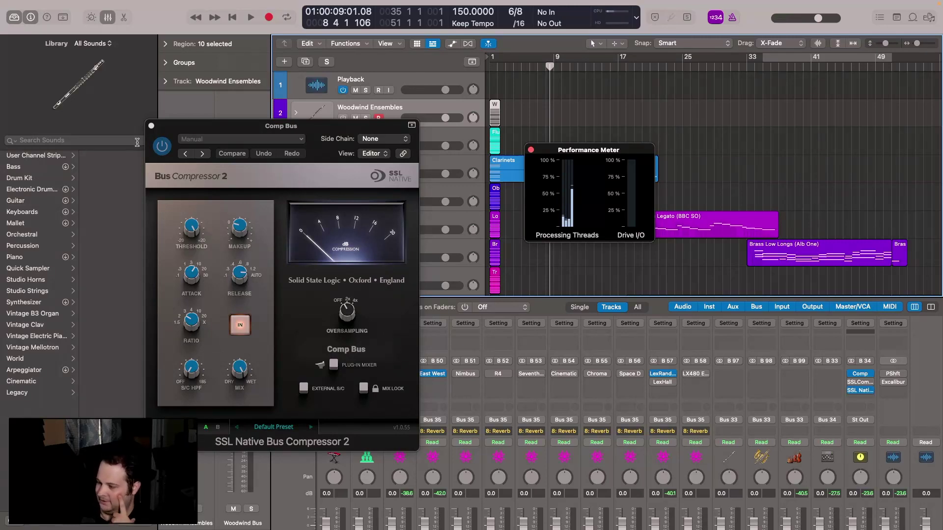
pyautogui.click(162, 151)
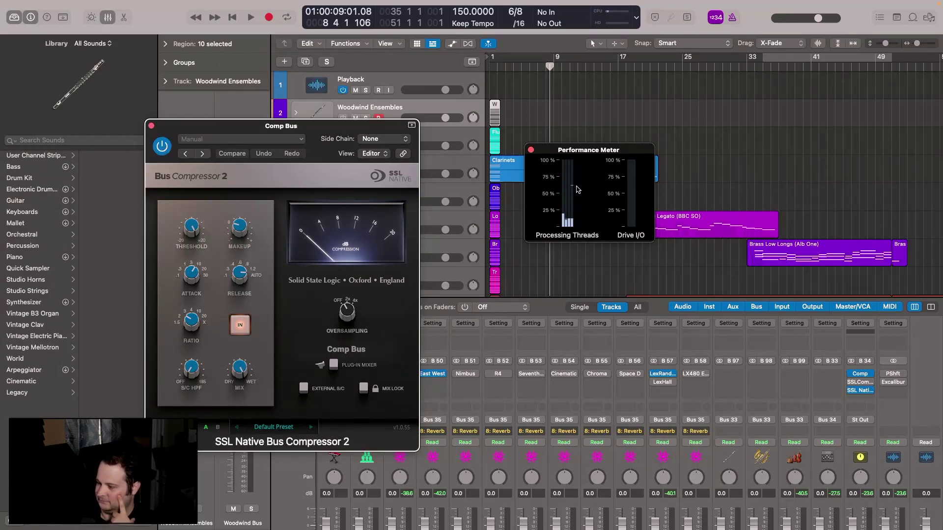
pyautogui.doubleClick(614, 67)
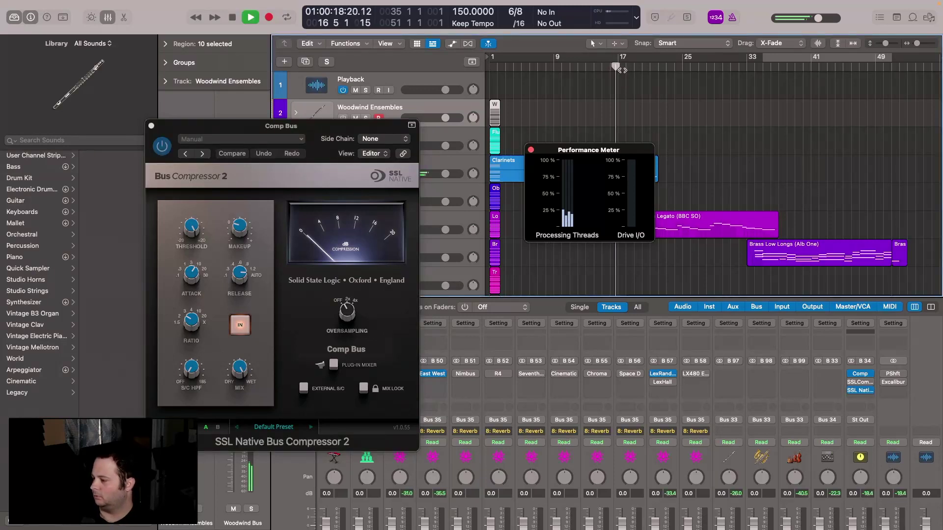
pyautogui.press('space')
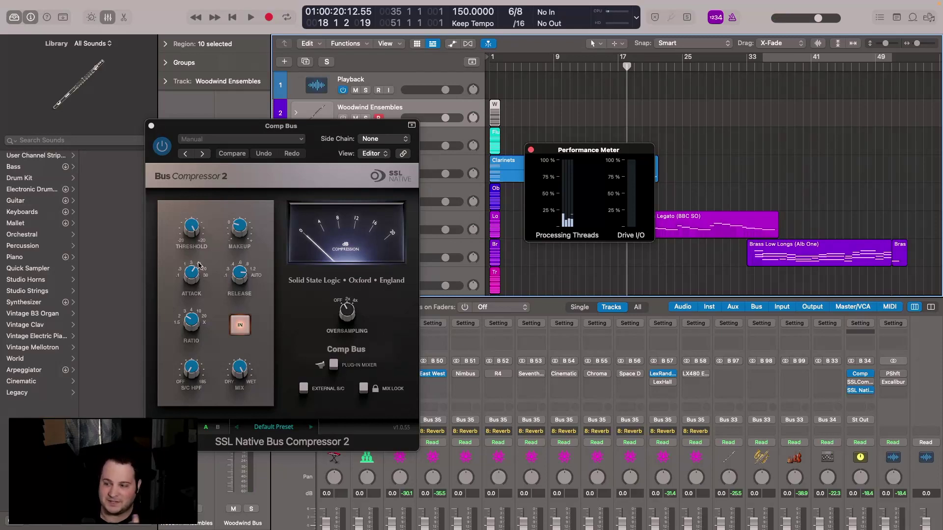
pyautogui.click(164, 132)
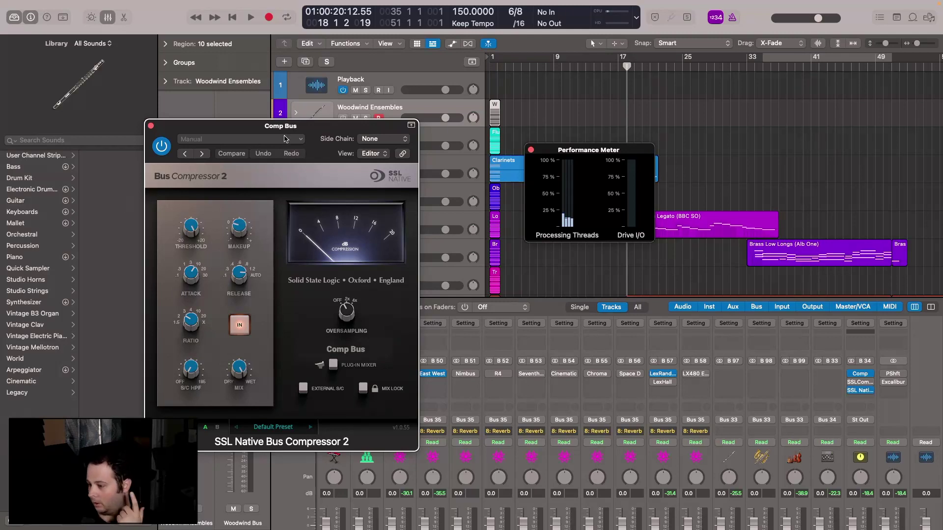
pyautogui.moveTo(269, 131); pyautogui.dragTo(314, 136)
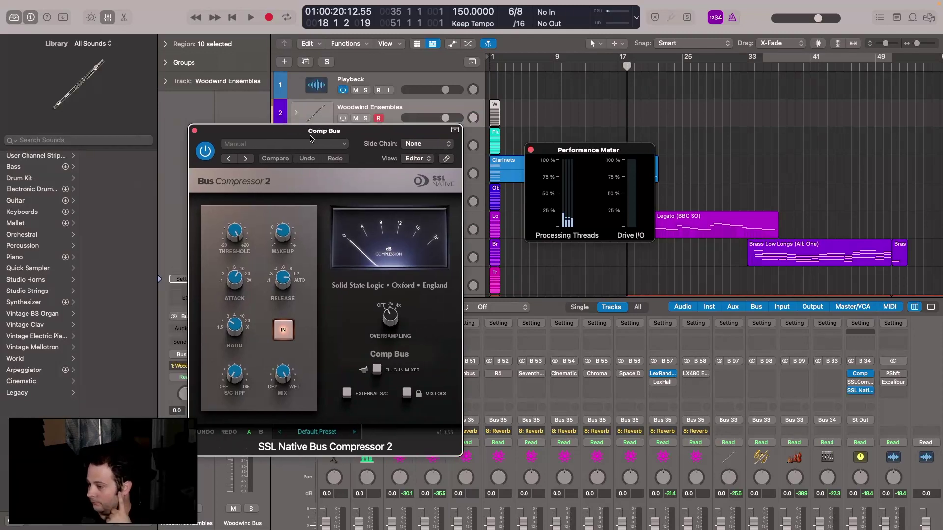
# - Remove SSL Native Bus Compressor 2 from the Comp Bus channel's audio effect slots
pyautogui.click(871, 394)
pyautogui.click(781, 366)
pyautogui.click(893, 391)
pyautogui.click(887, 389)
pyautogui.click(872, 390)
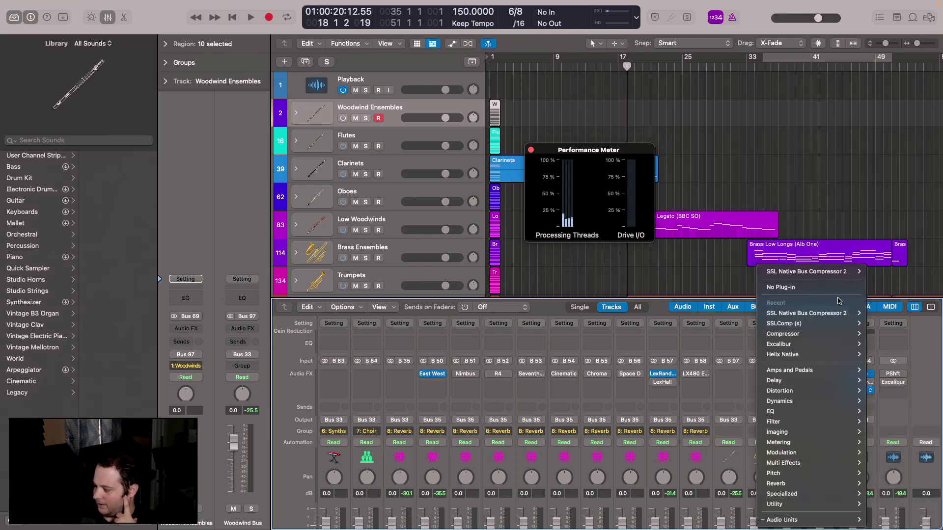
pyautogui.click(815, 288)
# - Inspect the Compressor and SSLComp (s) plug-ins on the Comp Bus alongside the Performance Meter, closing each plug-in after viewing
pyautogui.click(859, 382)
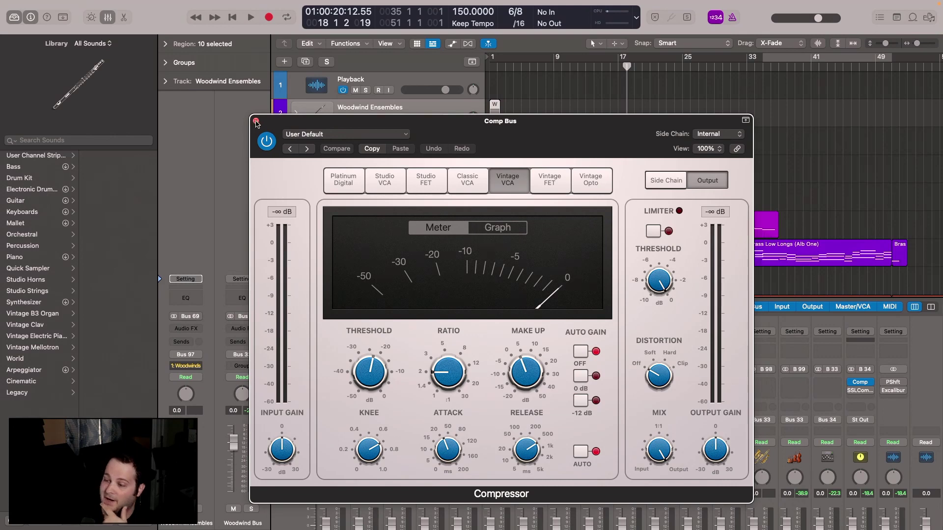
pyautogui.click(255, 121)
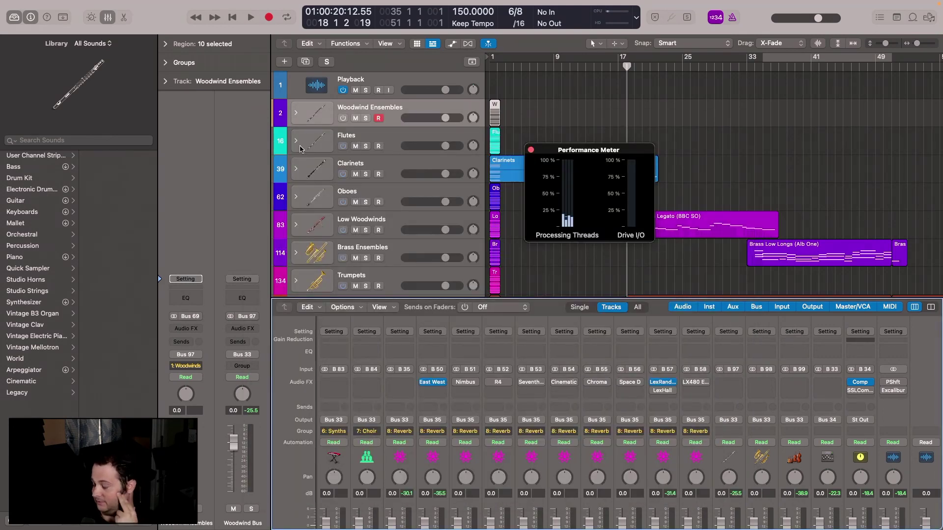
pyautogui.moveTo(587, 144); pyautogui.dragTo(561, 148)
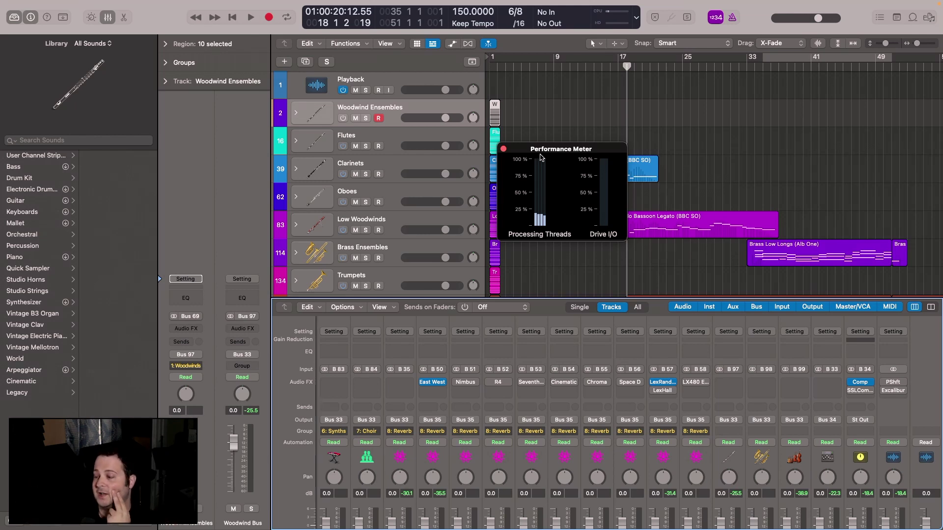
pyautogui.click(863, 394)
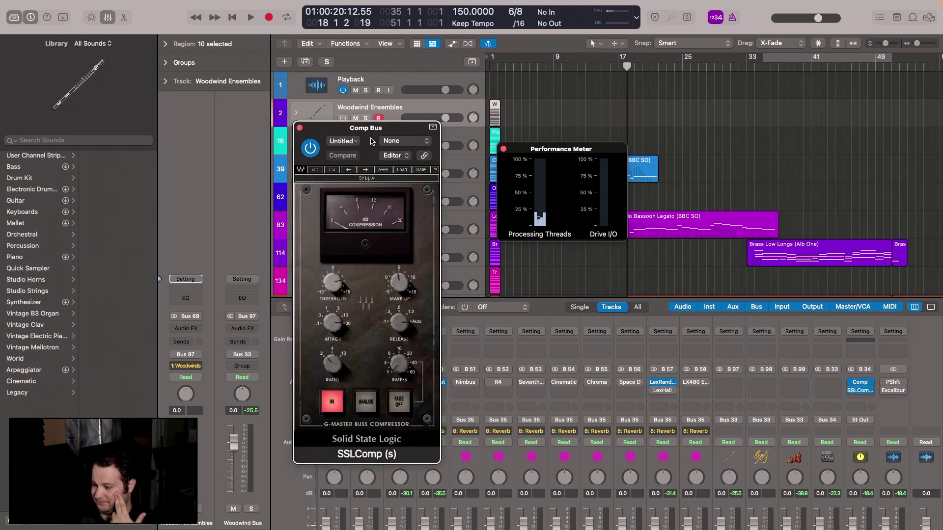
pyautogui.moveTo(376, 133); pyautogui.dragTo(400, 126)
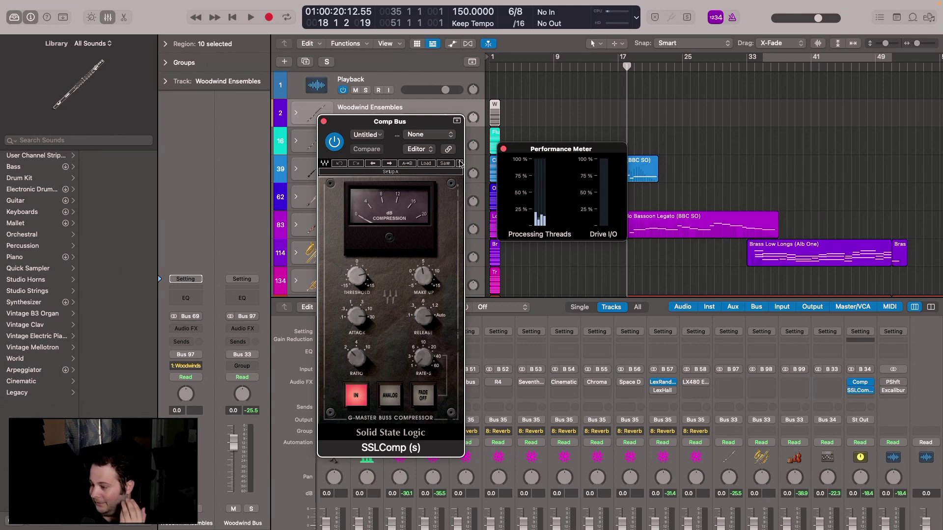
pyautogui.moveTo(396, 125); pyautogui.dragTo(386, 133)
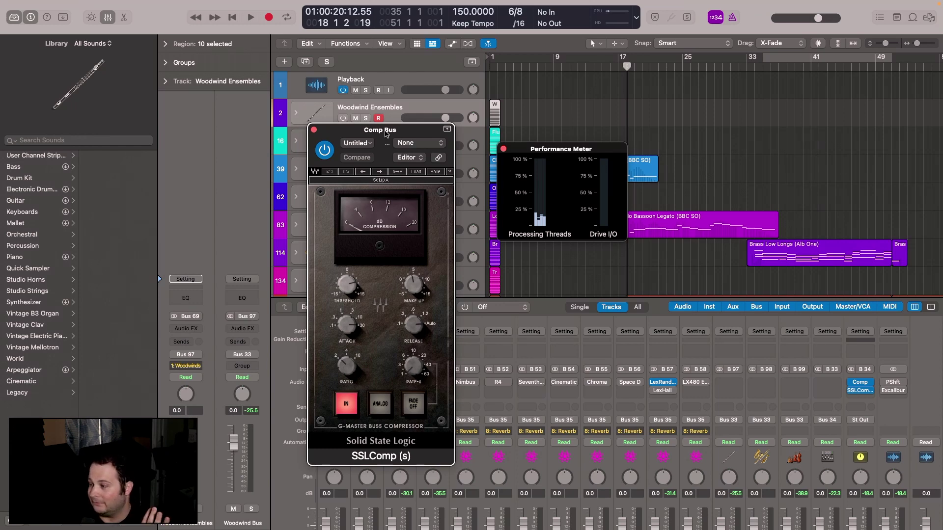
pyautogui.click(314, 131)
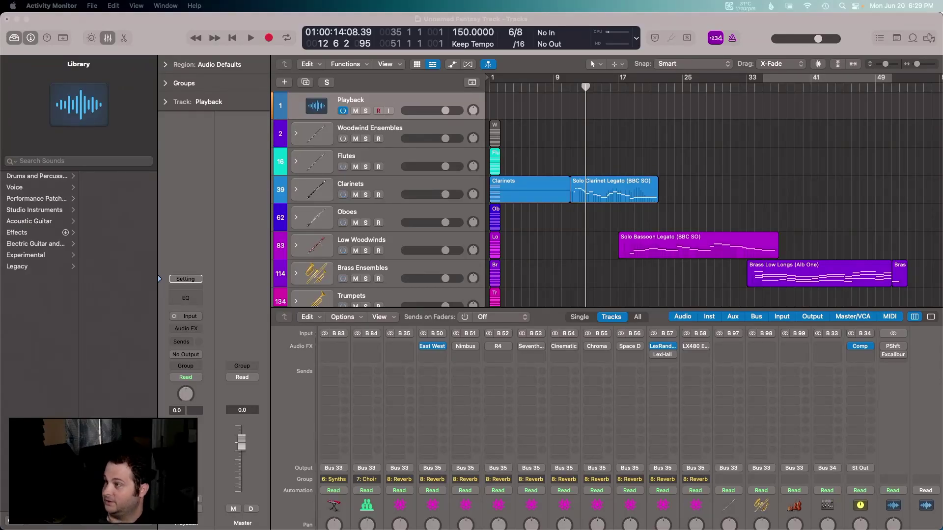
# - Display Activity Monitor's CPU History and CPU Usage windows stacked together, then check the Macs Fan Control options
pyautogui.press('super+3')
pyautogui.moveTo(359, 19); pyautogui.dragTo(59, 21)
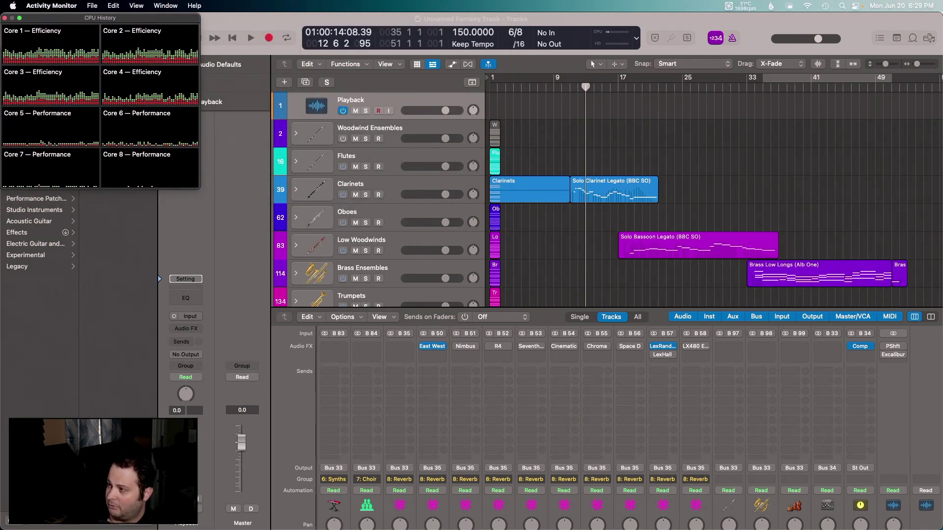
pyautogui.press('super+2')
pyautogui.moveTo(326, 283); pyautogui.dragTo(57, 201)
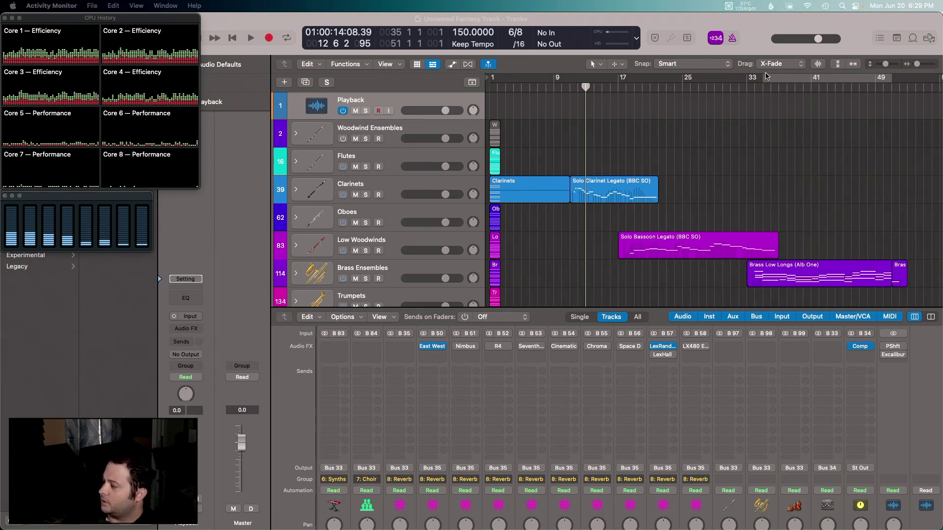
pyautogui.click(745, 6)
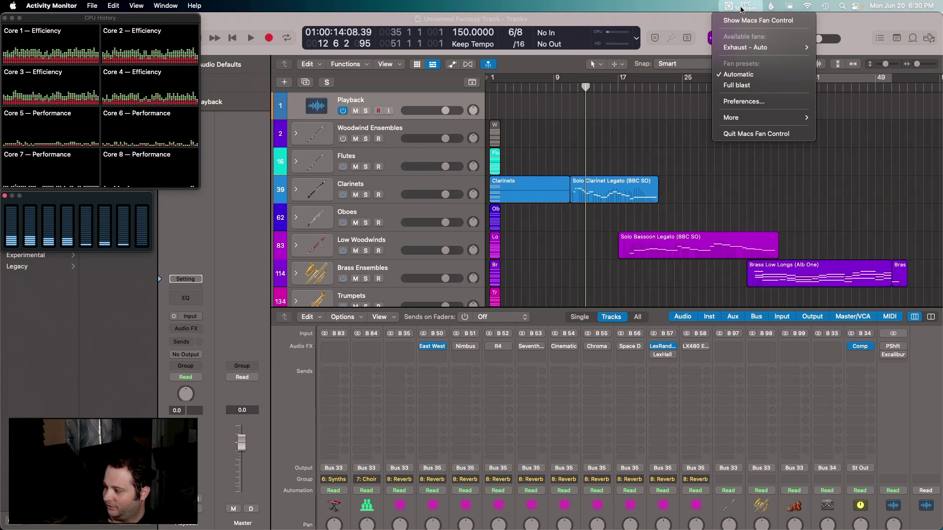
pyautogui.click(741, 7)
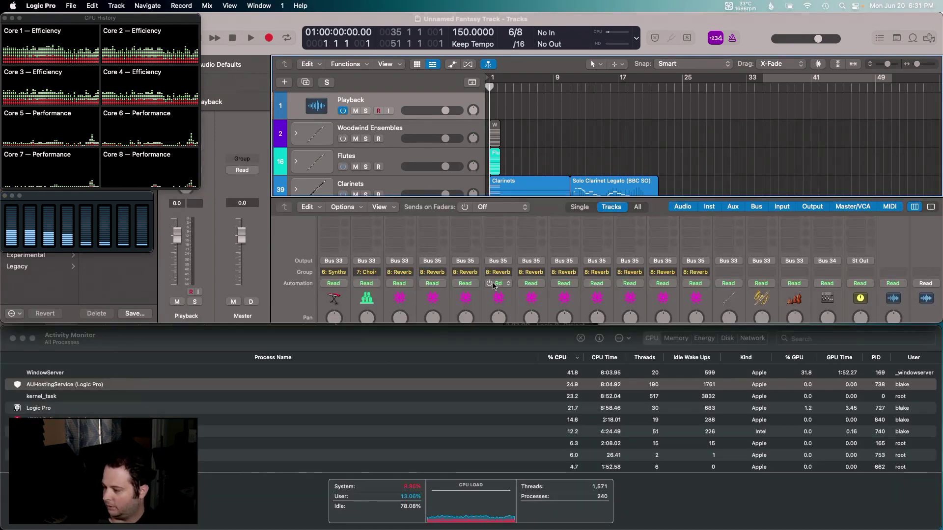
# - Play the project from bar 1 with the mixer's faders in view to observe the CPU load
pyautogui.scroll(-5, 491, 278)
pyautogui.scroll(5, 491, 277)
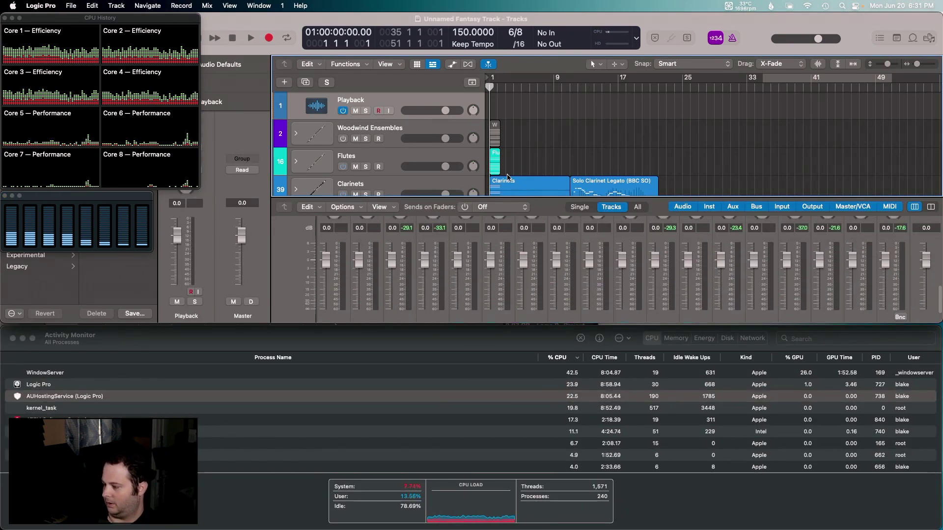
pyautogui.scroll(-2, 507, 178)
pyautogui.scroll(2, 508, 177)
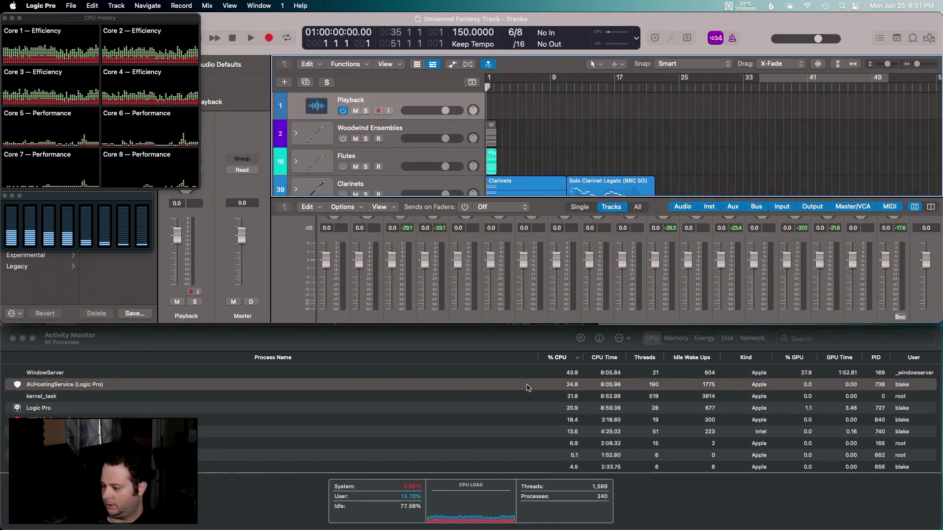
pyautogui.click(173, 353)
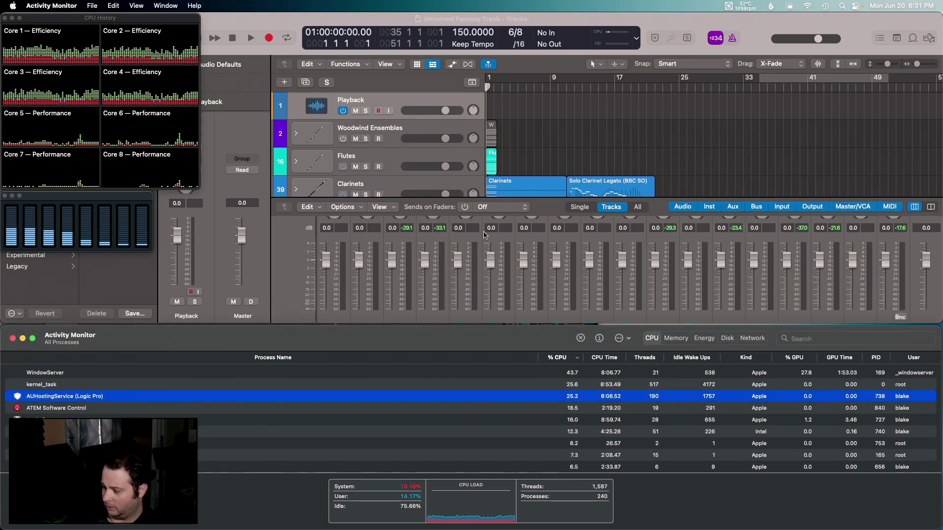
pyautogui.click(486, 92)
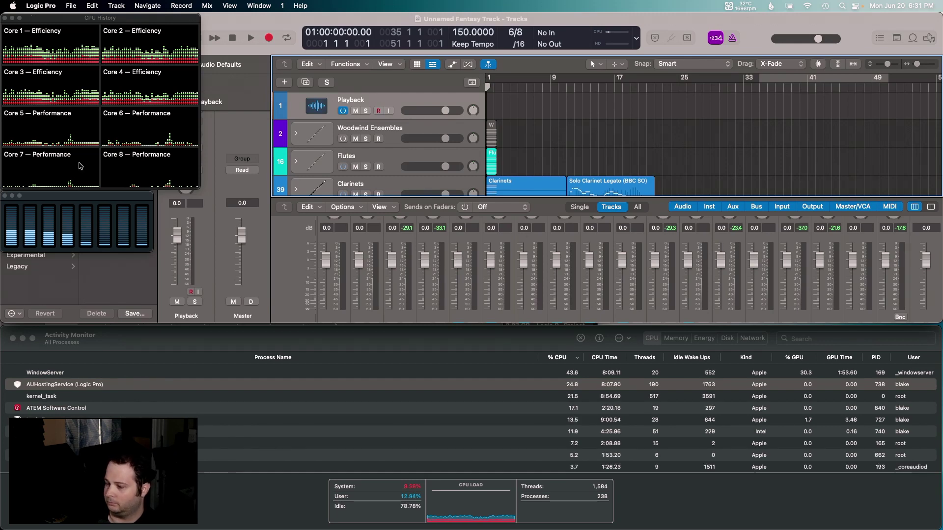
pyautogui.press('space')
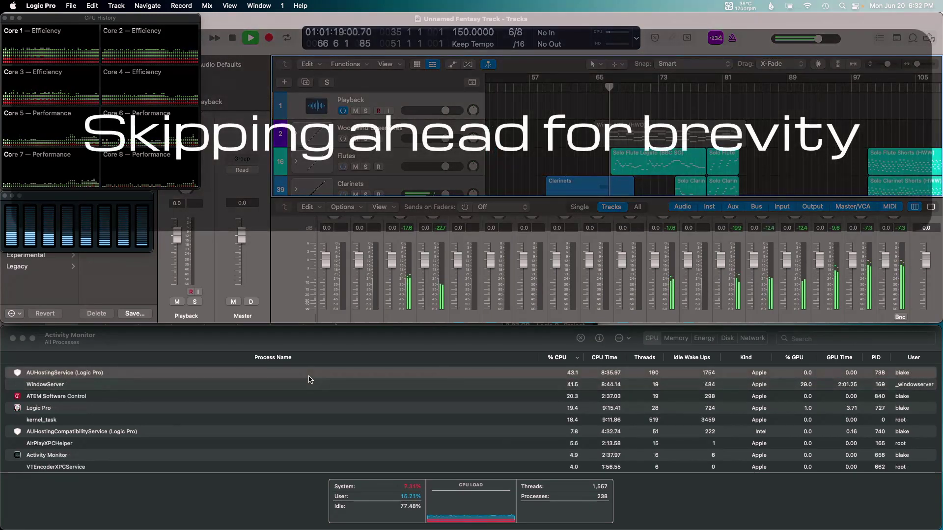
# - Hide the mixer and follow the playback through the woodwind, brass and string tracks to around bar 178
pyautogui.scroll(-3, 585, 151)
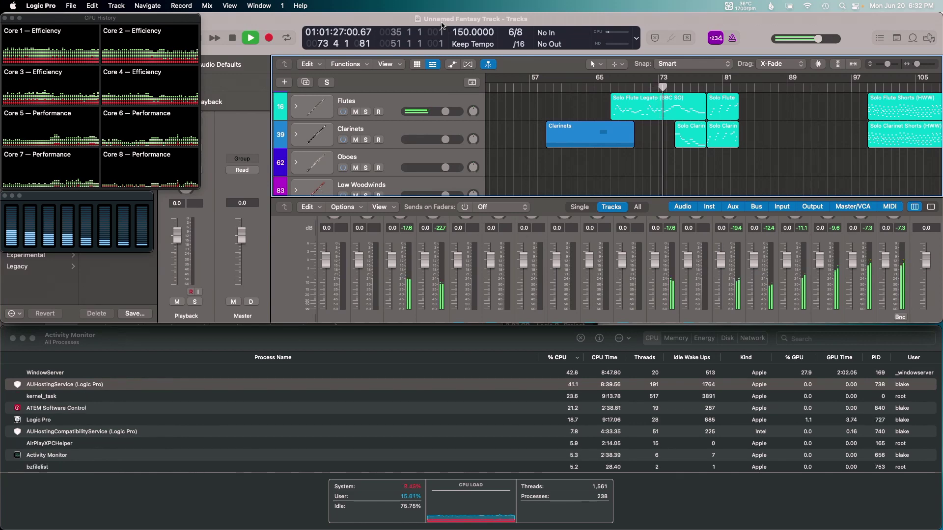
pyautogui.press('x')
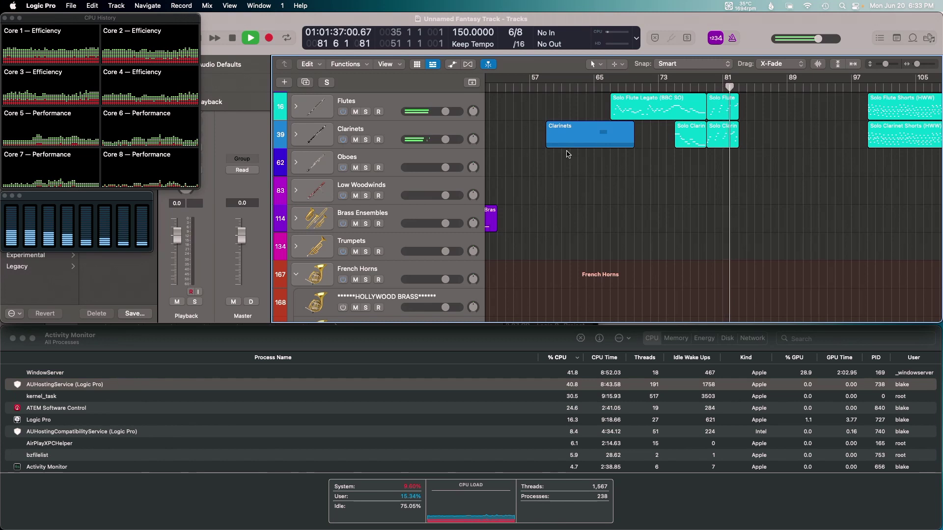
pyautogui.scroll(-7, 584, 154)
pyautogui.scroll(-3, 594, 155)
pyautogui.hscroll(5, 594, 156)
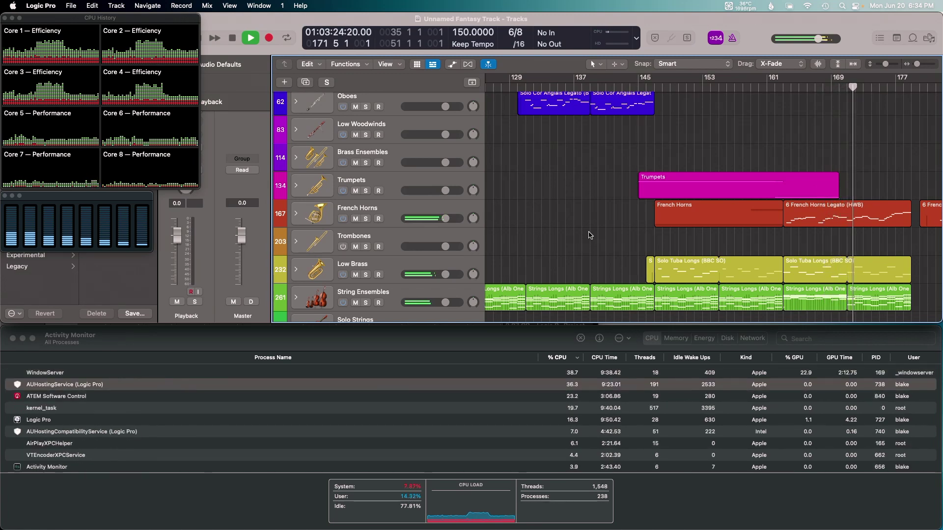
pyautogui.hscroll(3, 589, 235)
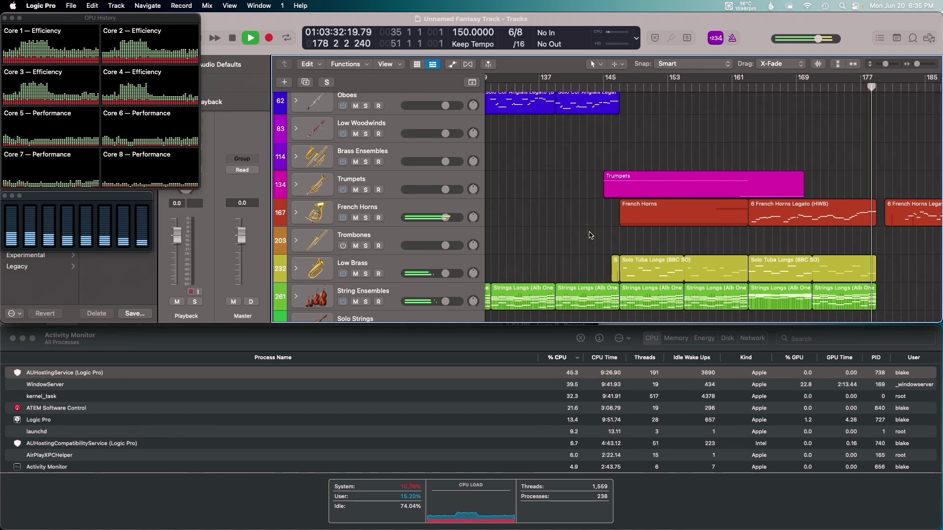
# - Stop playback around bar 179 and examine the Logic Pro process and per-core CPU History in Activity Monitor
pyautogui.press('space')
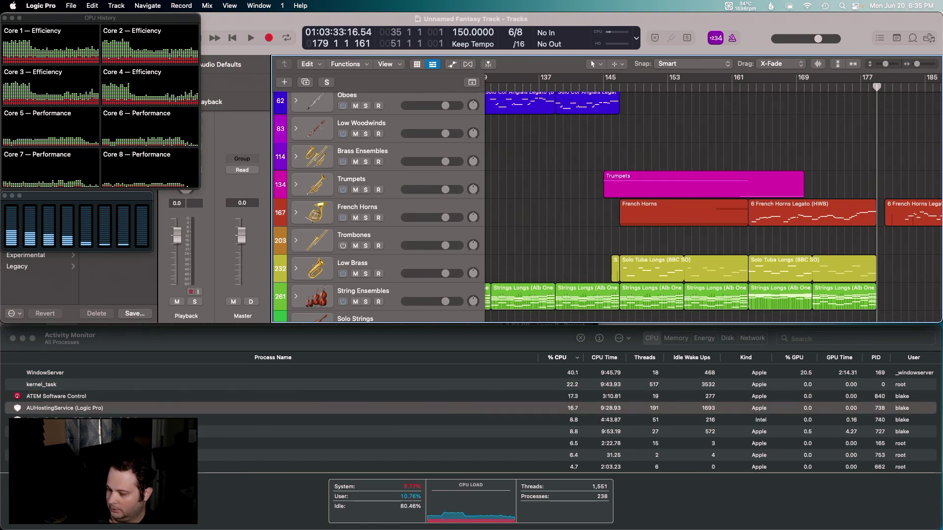
pyautogui.click(275, 408)
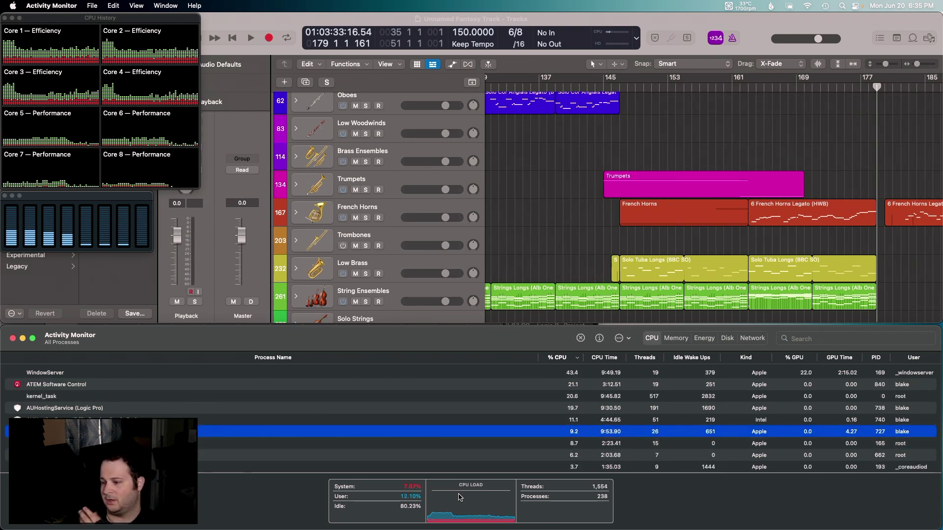
pyautogui.click(144, 52)
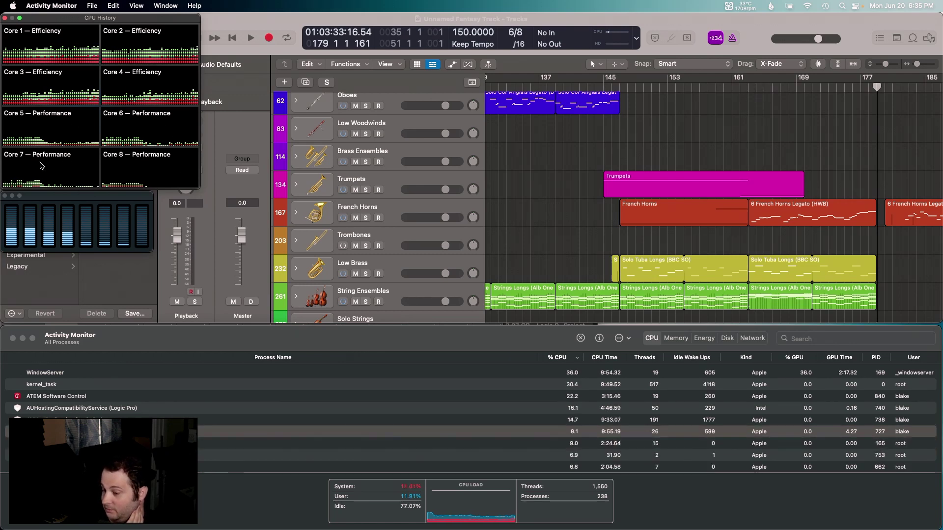
# - Select the Violins track and review the brass and string regions between about bars 121 and 193
pyautogui.hscroll(1, 751, 212)
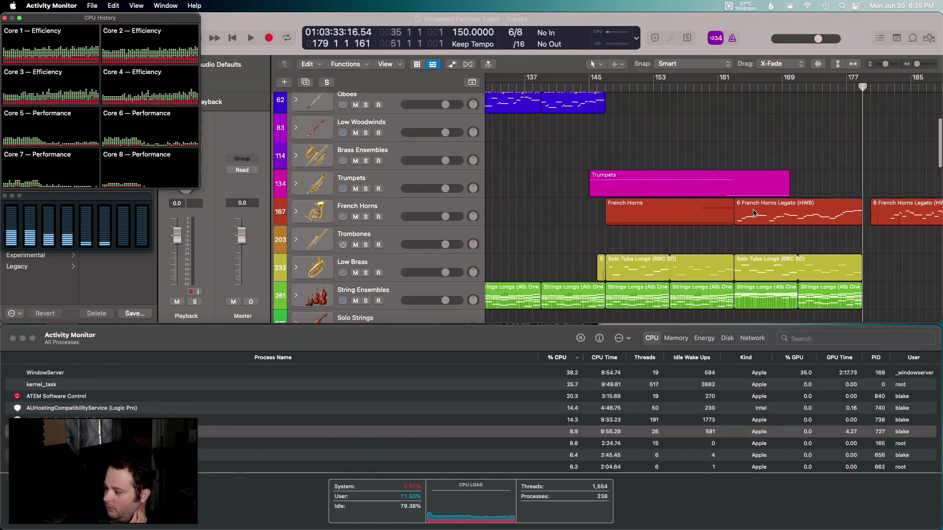
pyautogui.scroll(-3, 754, 212)
pyautogui.scroll(-1, 754, 212)
pyautogui.click(392, 287)
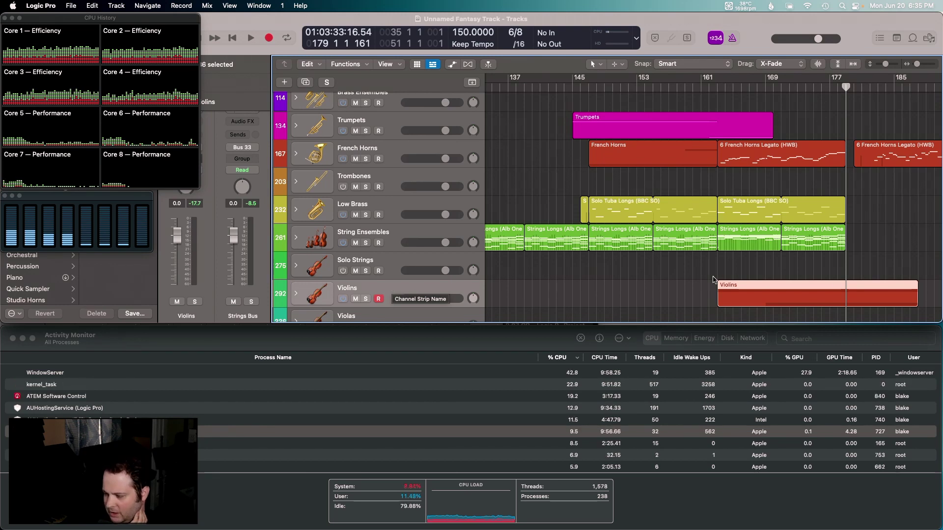
pyautogui.hscroll(3, 697, 279)
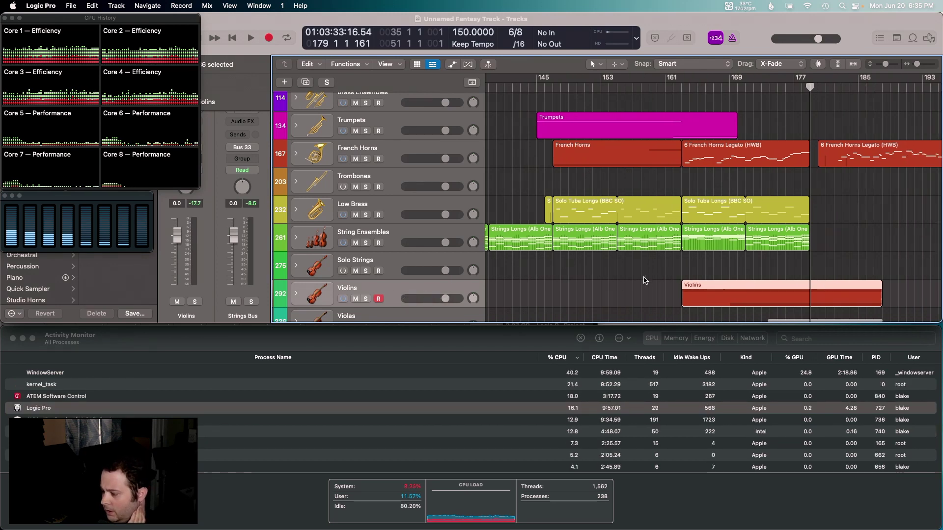
pyautogui.hscroll(-1, 638, 278)
pyautogui.hscroll(-6, 628, 277)
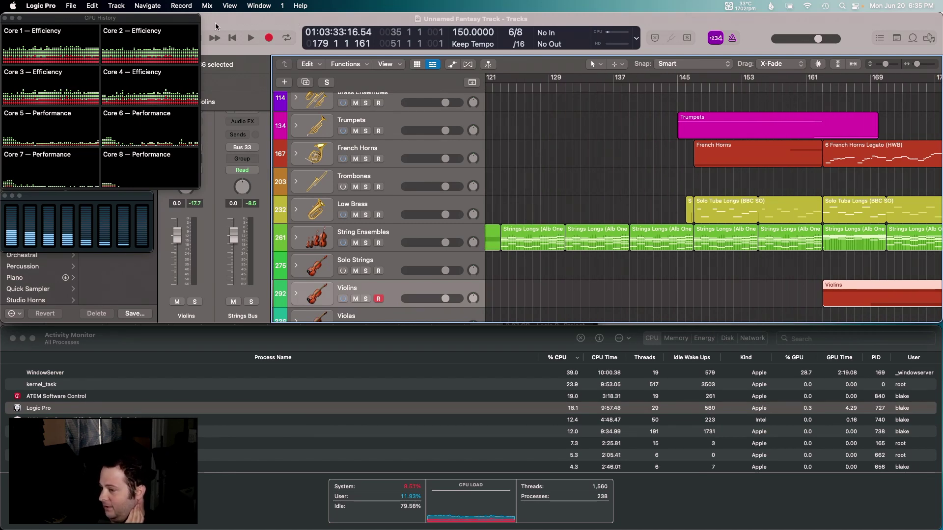
# - Open Logic Pro's audio device preferences to examine the I/O buffer size, processing threads and multithreading settings, then close them
pyautogui.click(53, 9)
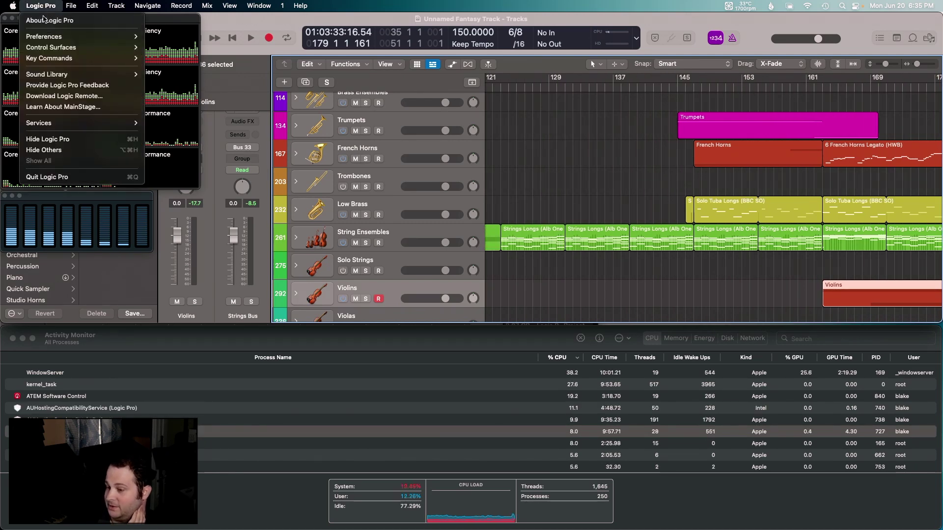
pyautogui.moveTo(91, 38)
pyautogui.click(178, 49)
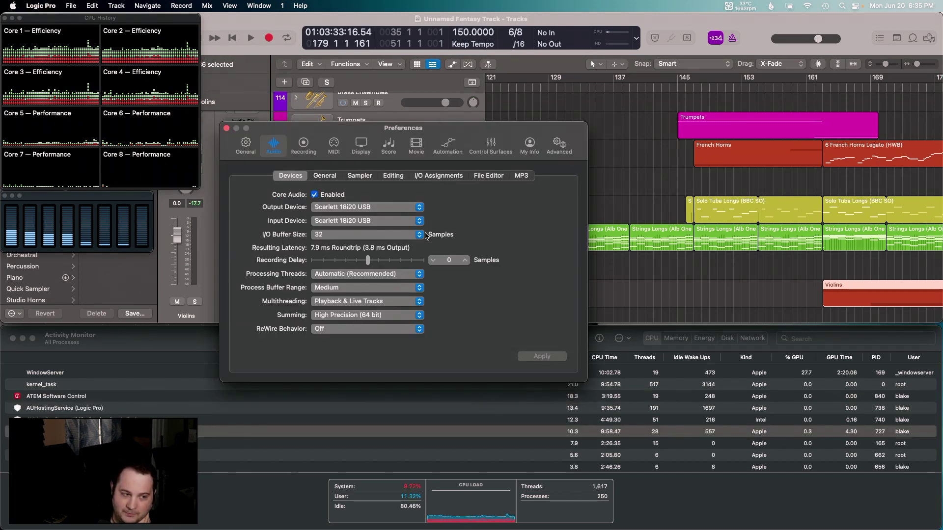
pyautogui.moveTo(392, 150); pyautogui.dragTo(558, 70)
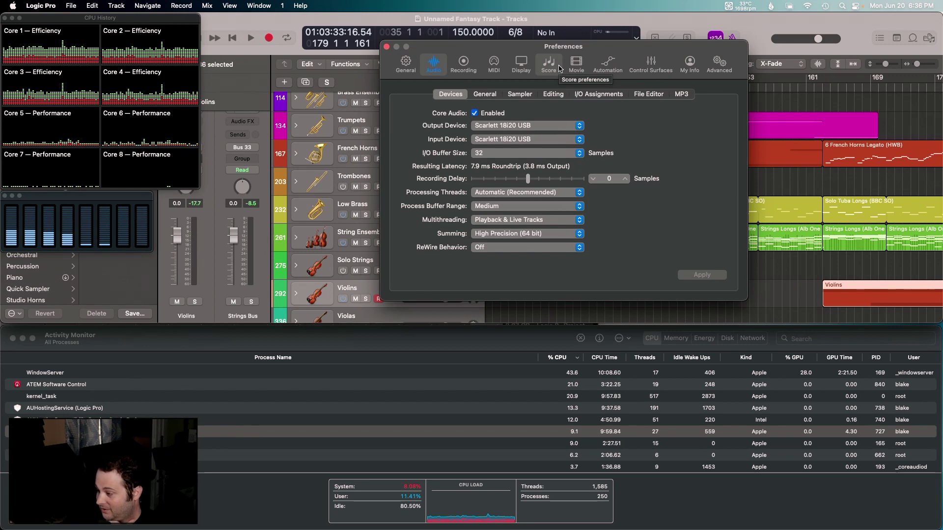
pyautogui.moveTo(564, 47); pyautogui.dragTo(526, 71)
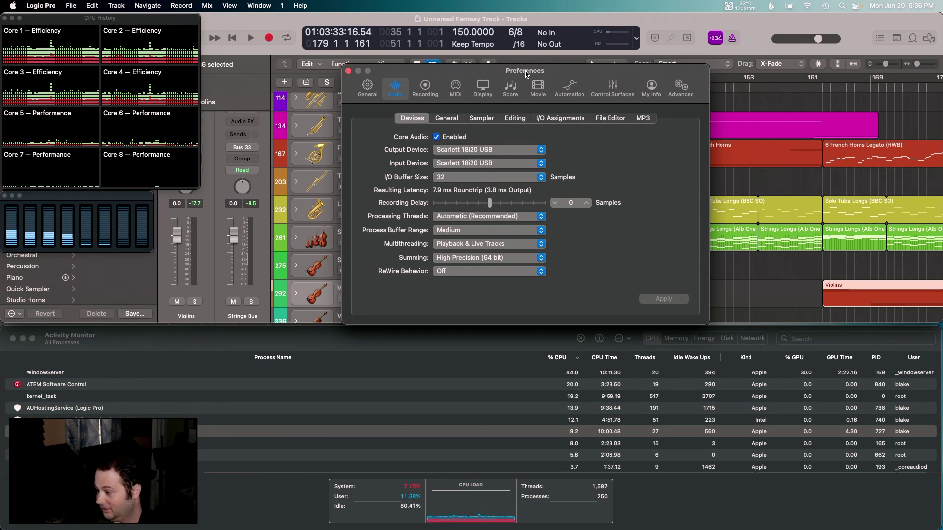
pyautogui.moveTo(526, 75); pyautogui.dragTo(521, 78)
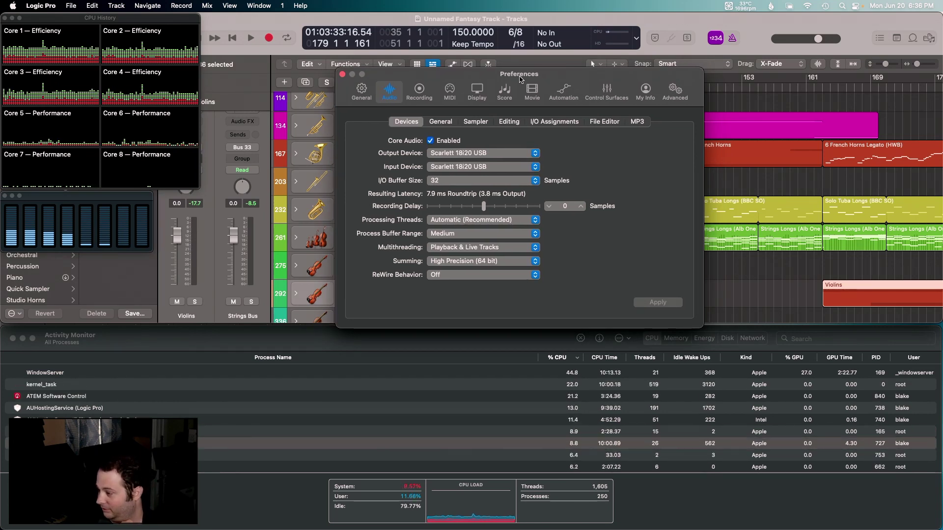
pyautogui.moveTo(521, 79); pyautogui.dragTo(499, 77)
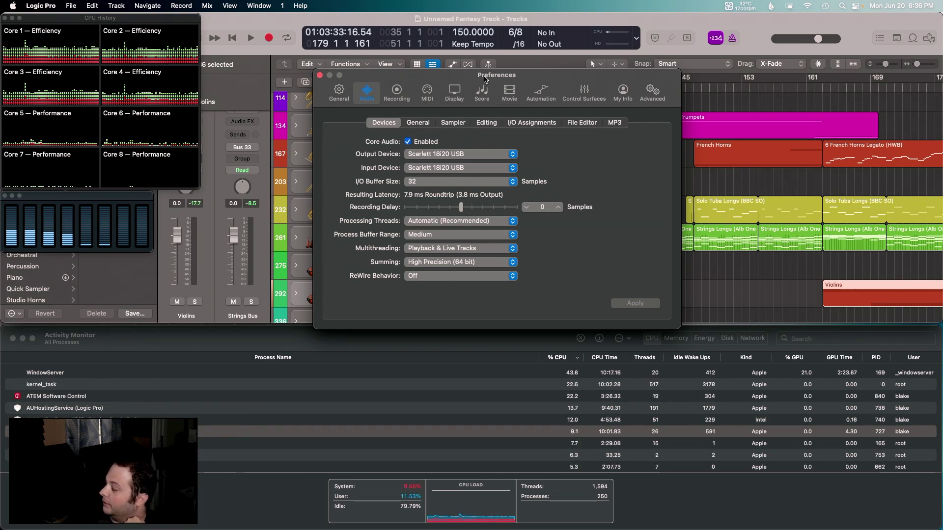
pyautogui.click(320, 75)
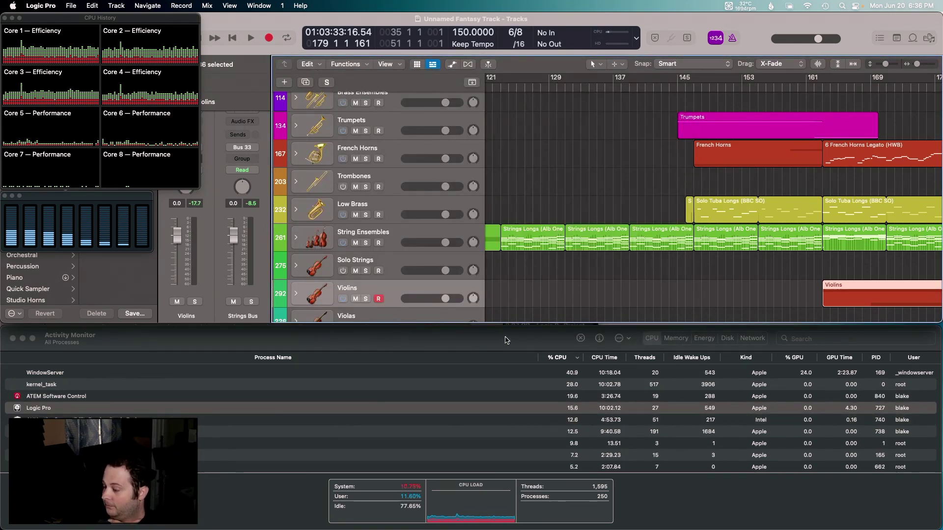
# - Switch to Activity Monitor, enlarge its window to fill the screen and list the processes by memory use
pyautogui.click(598, 326)
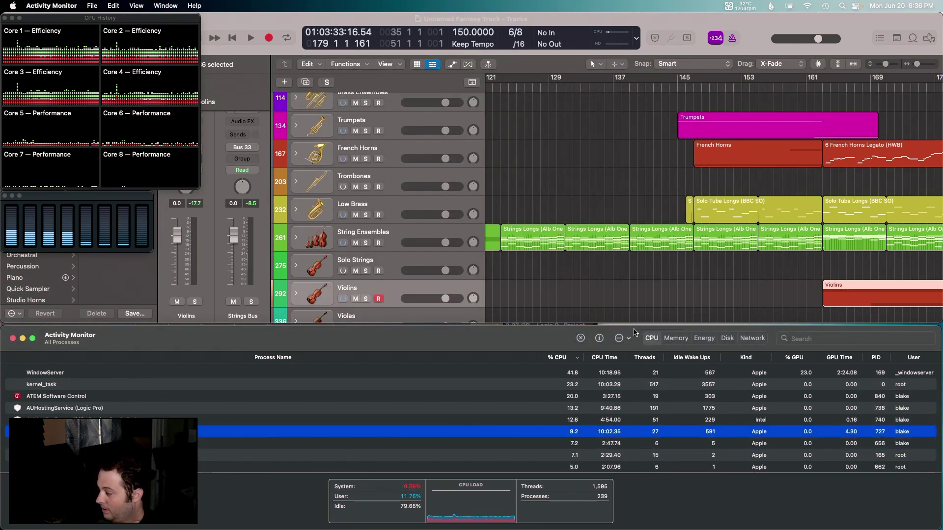
pyautogui.doubleClick(632, 328)
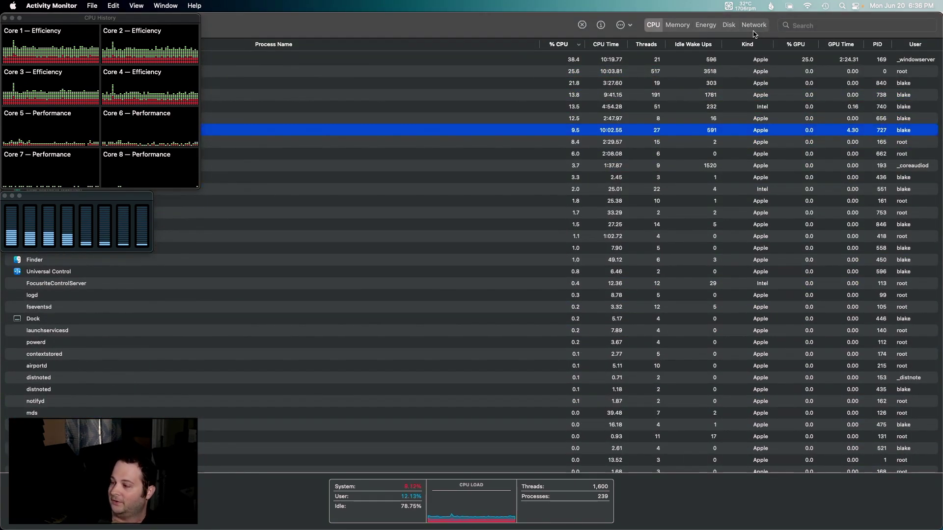
pyautogui.click(678, 25)
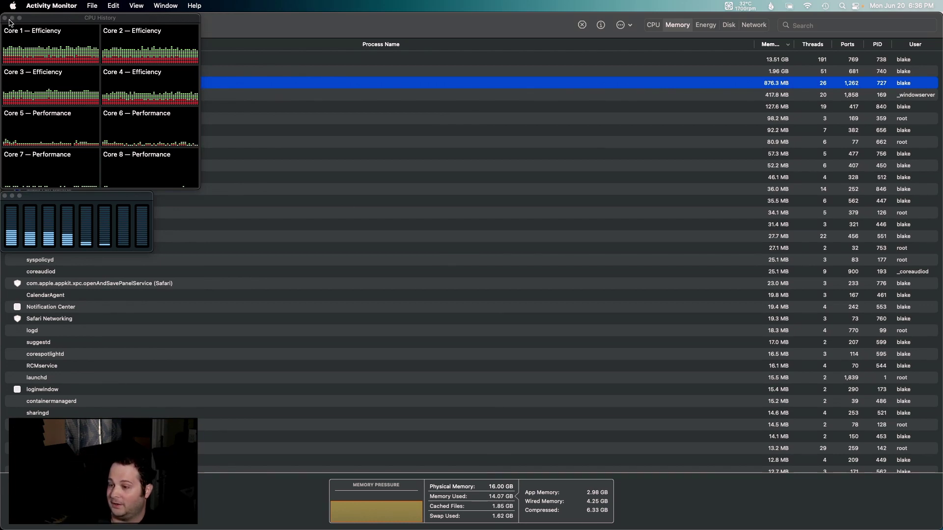
# - Move the CPU History and CPU usage windows off the process list so the process names are uncovered
pyautogui.click(47, 25)
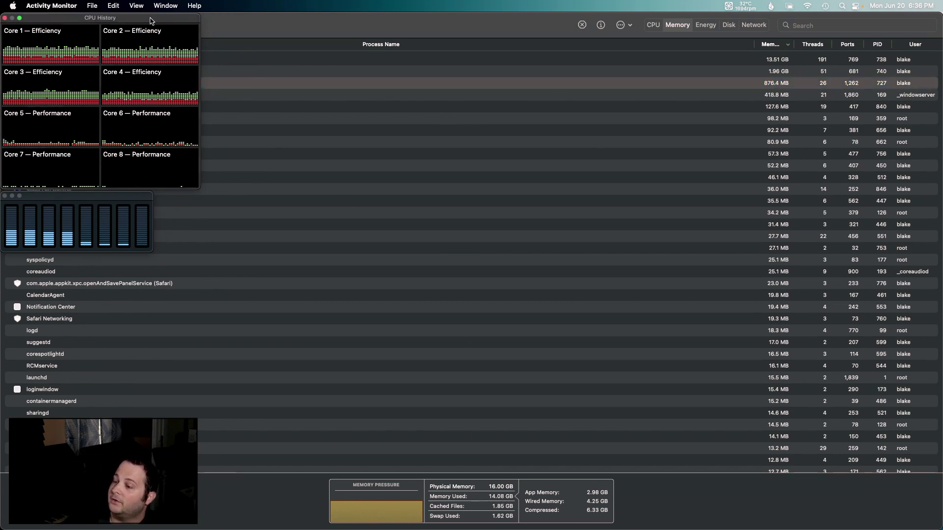
pyautogui.moveTo(152, 18); pyautogui.dragTo(462, 0)
pyautogui.moveTo(76, 195); pyautogui.dragTo(425, 0)
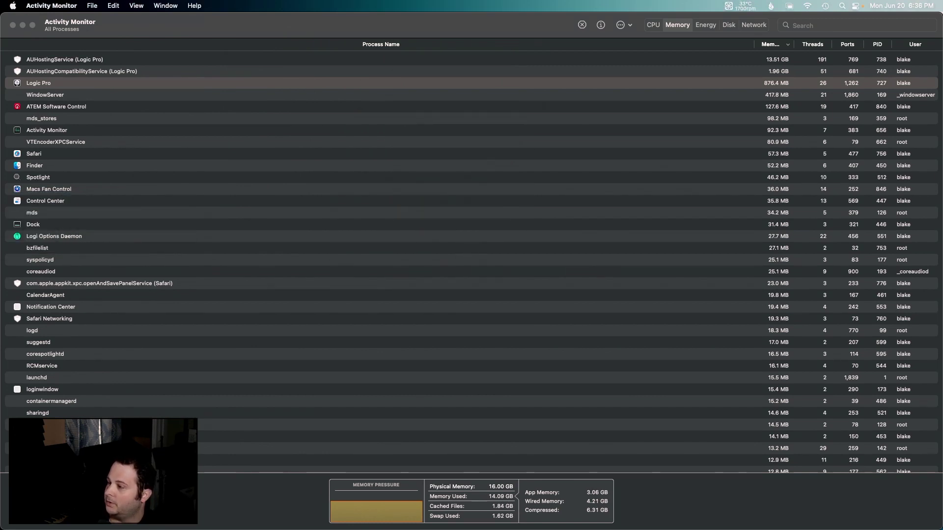
# - Examine the memory used by the AUHostingService, AUHostingCompatibilityService and Logic Pro processes
pyautogui.click(405, 39)
pyautogui.scroll(3, 516, 99)
pyautogui.click(71, 60)
pyautogui.click(70, 73)
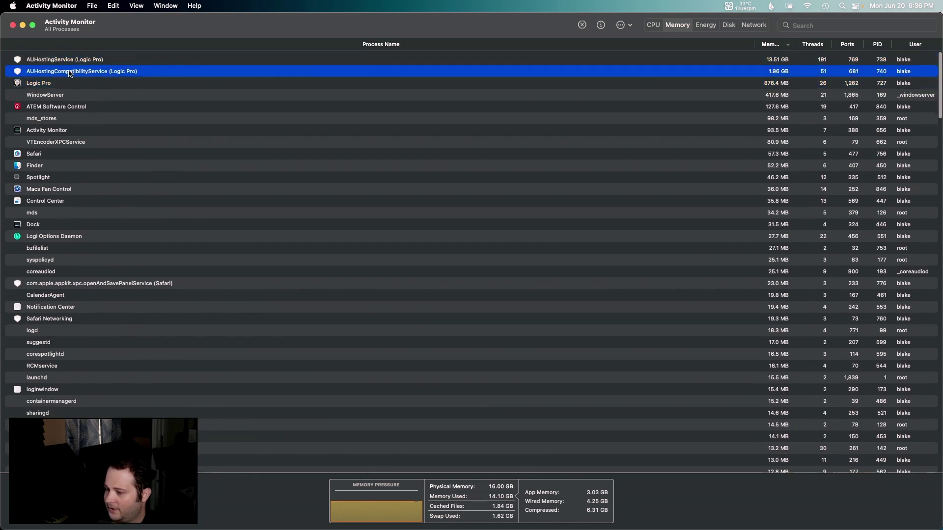
pyautogui.click(47, 86)
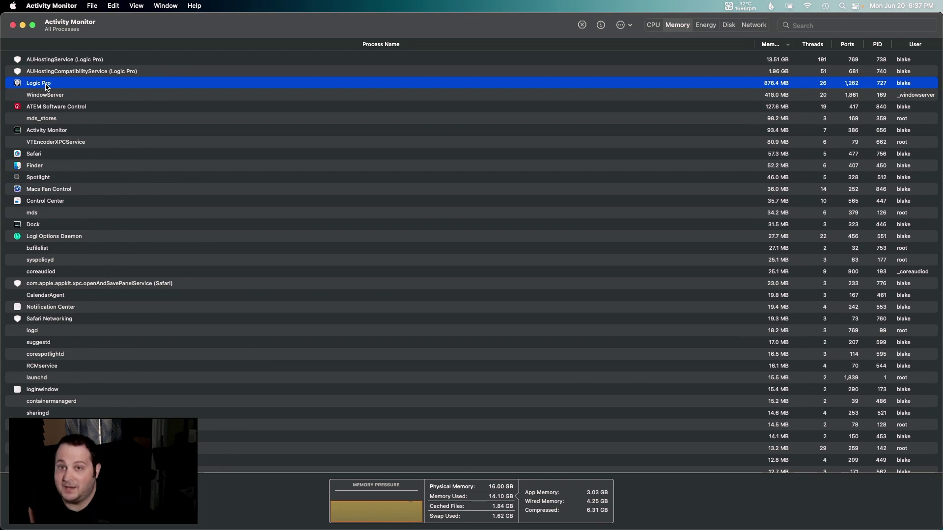
pyautogui.click(77, 70)
pyautogui.click(89, 61)
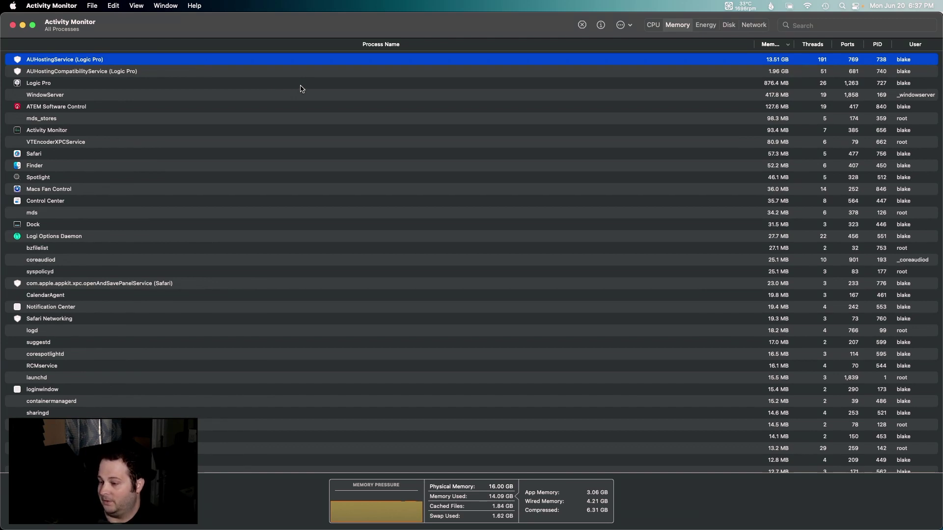
# - Narrow the Process Name column and compare the memory figures of the two AU hosting services and Logic Pro
pyautogui.moveTo(755, 47); pyautogui.dragTo(427, 74)
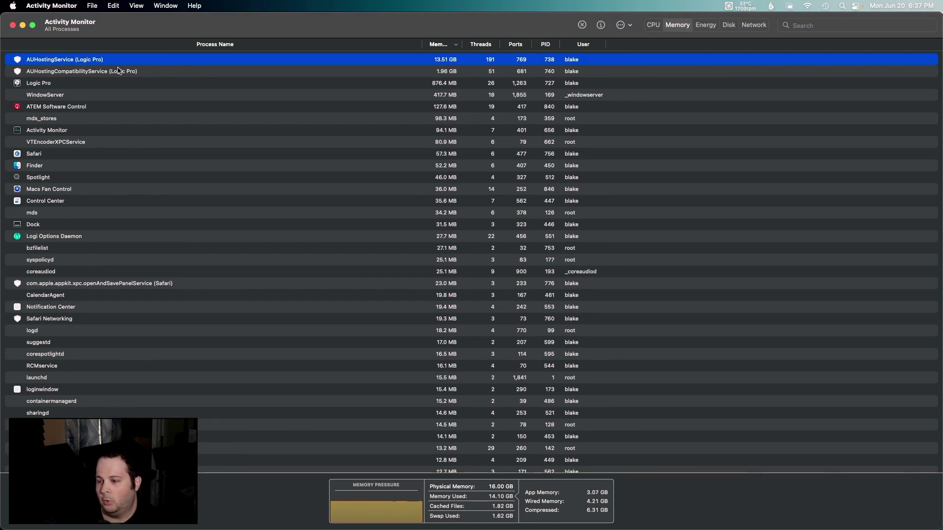
pyautogui.click(100, 74)
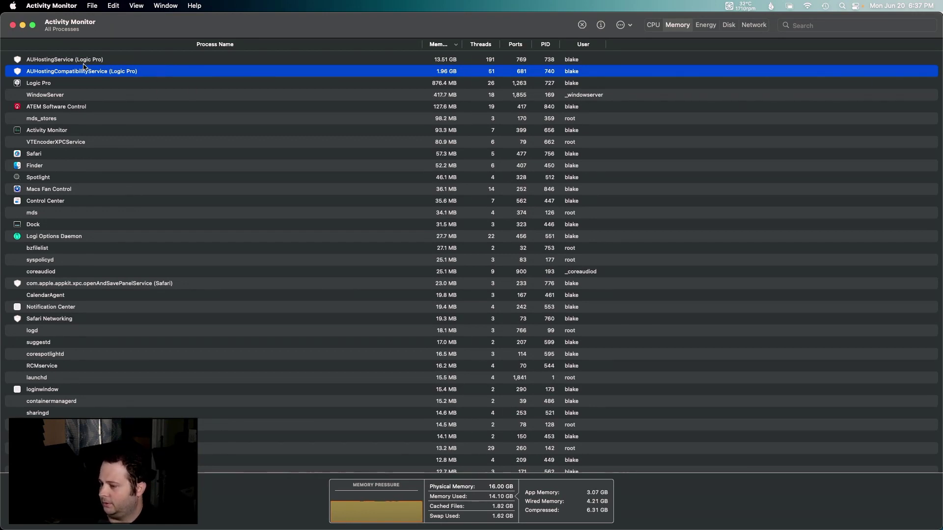
pyautogui.click(123, 62)
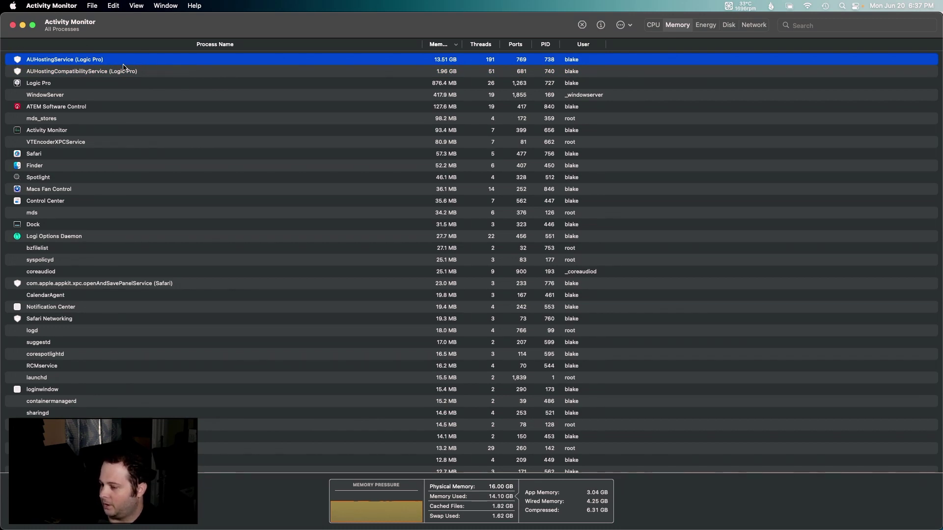
pyautogui.click(457, 73)
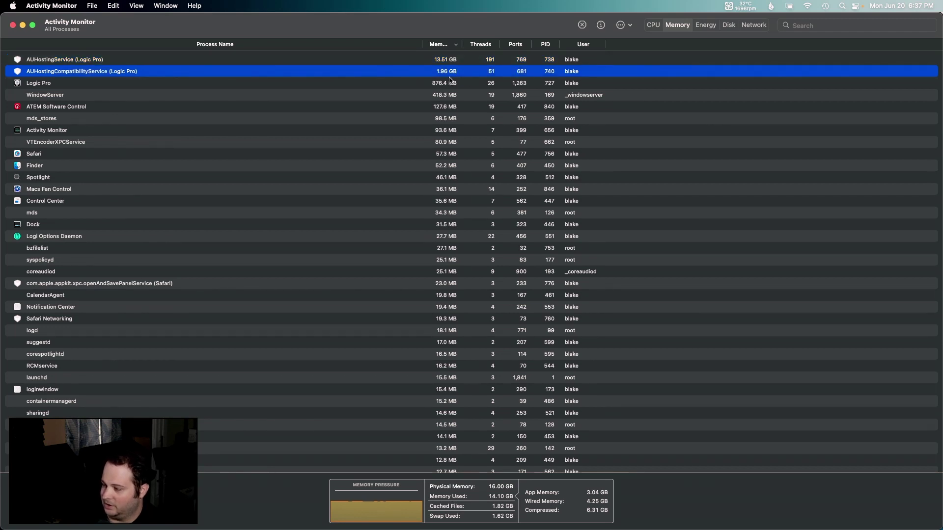
pyautogui.click(401, 83)
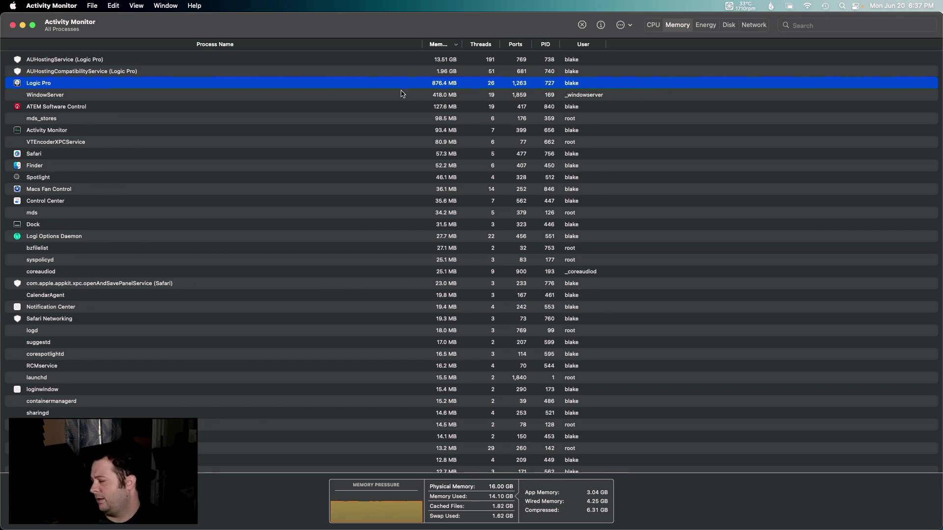
# - Look through the remaining processes, then examine the overall memory used, swap and memory pressure summary
pyautogui.click(397, 109)
pyautogui.scroll(-10, 402, 133)
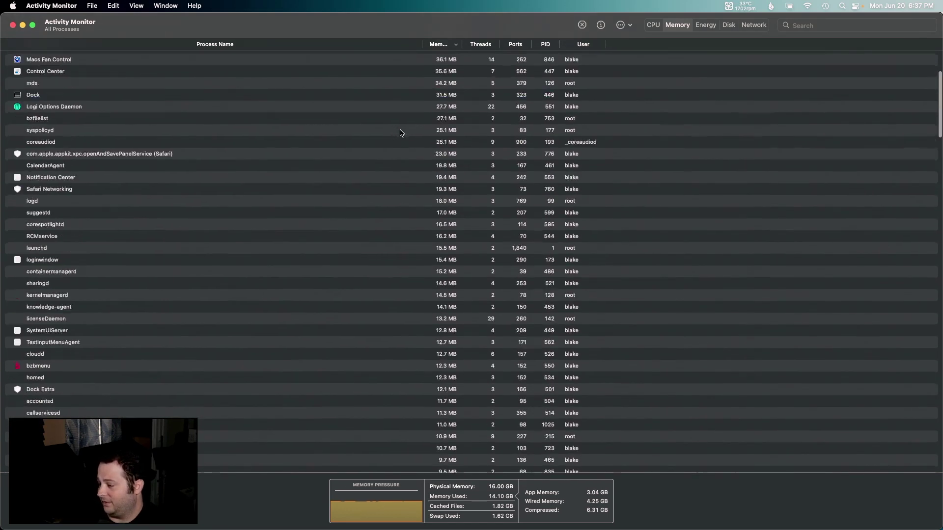
pyautogui.scroll(10, 402, 133)
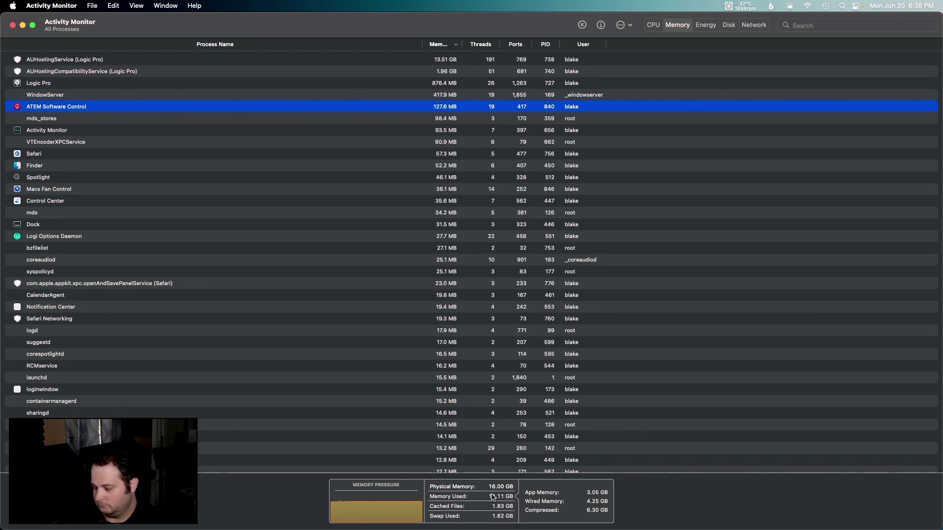
pyautogui.moveTo(362, 502)
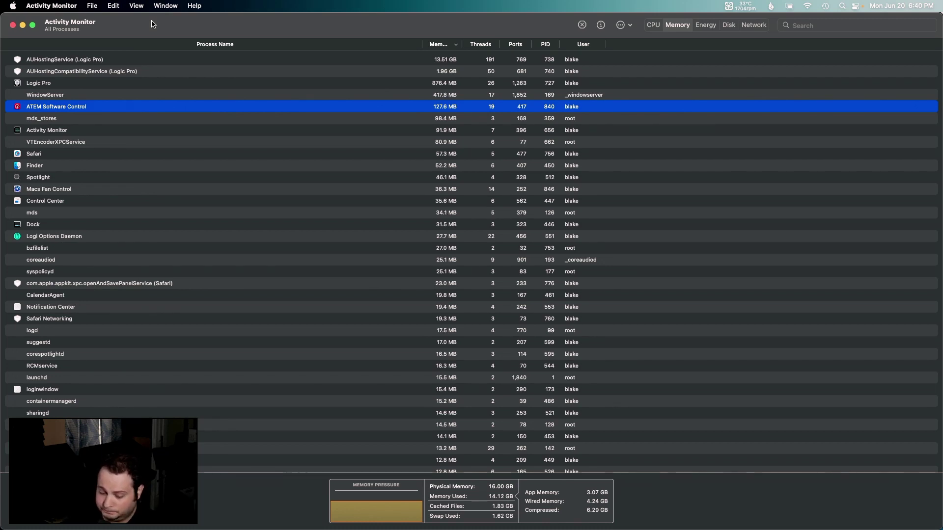
# - Switch to Logic Pro, open the audio device preferences and view the Processing Threads options, keeping Automatic (Recommended)
pyautogui.press('super+Tab')
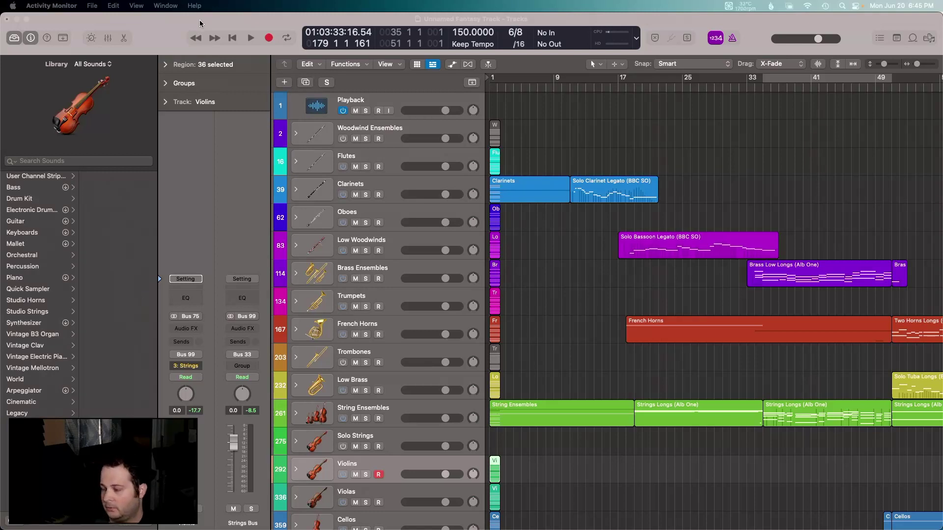
pyautogui.click(199, 20)
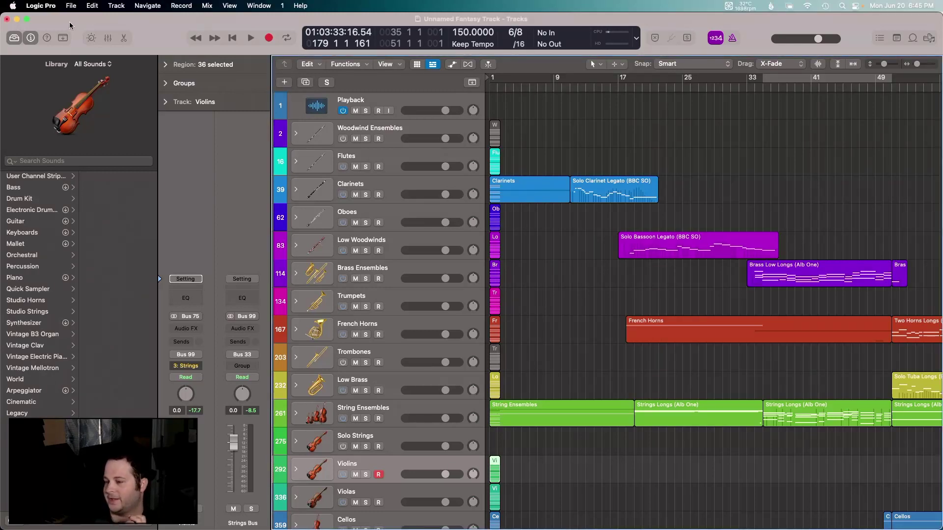
pyautogui.click(49, 7)
pyautogui.moveTo(54, 36)
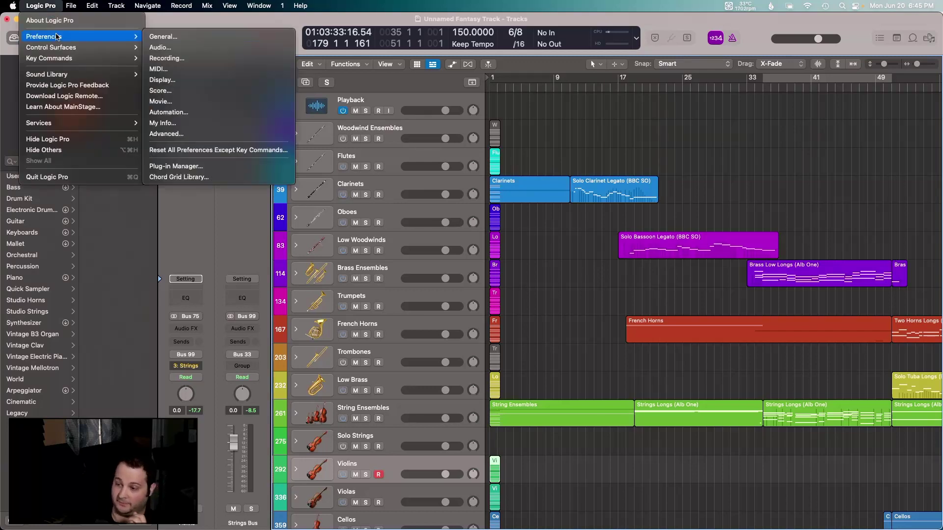
pyautogui.click(159, 48)
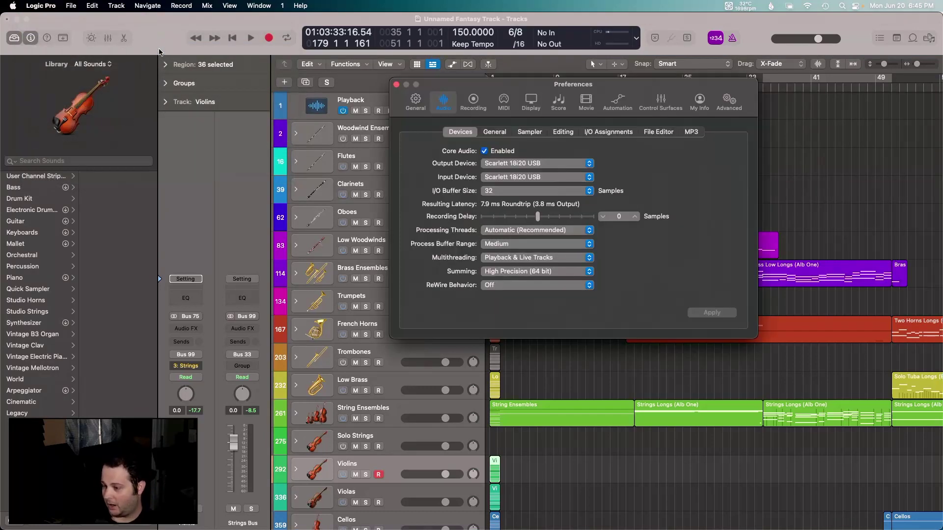
pyautogui.click(491, 233)
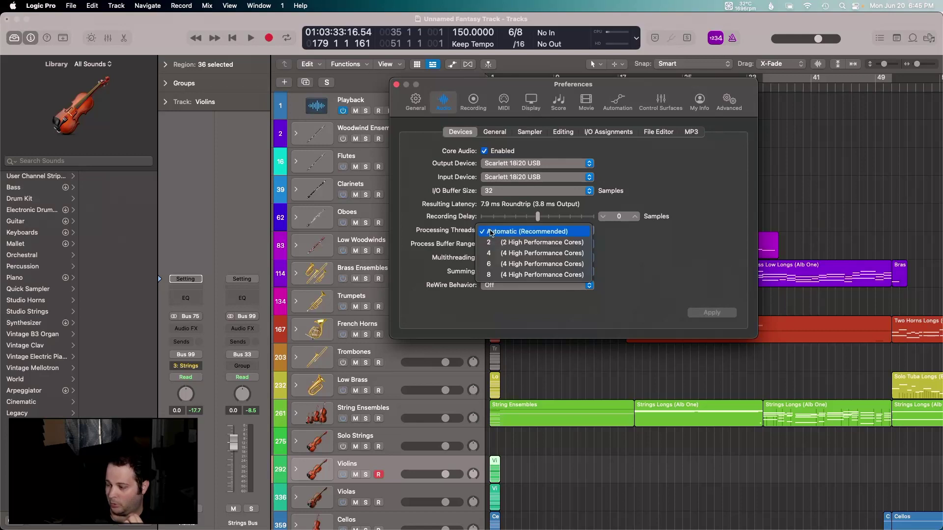
pyautogui.click(455, 229)
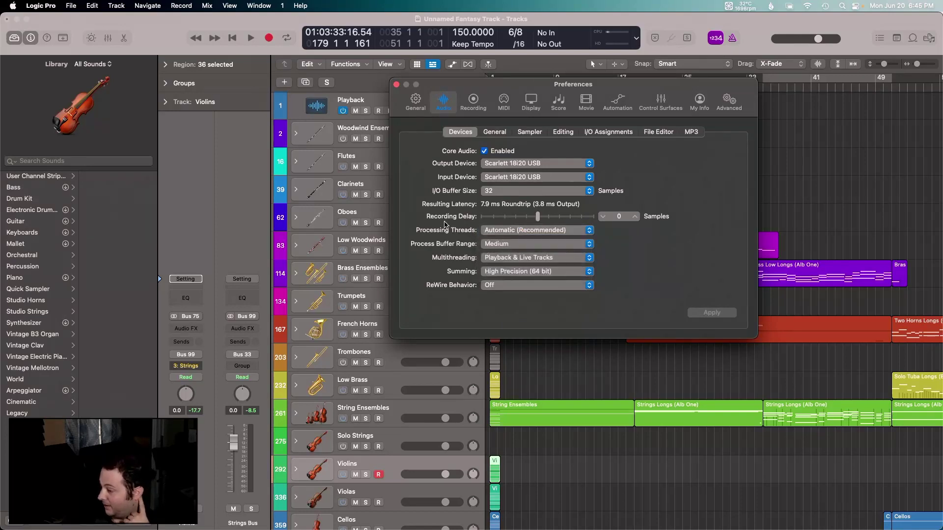
# - Open the Performance Meter and place it beside the Preferences window, over the track headers
pyautogui.click(611, 34)
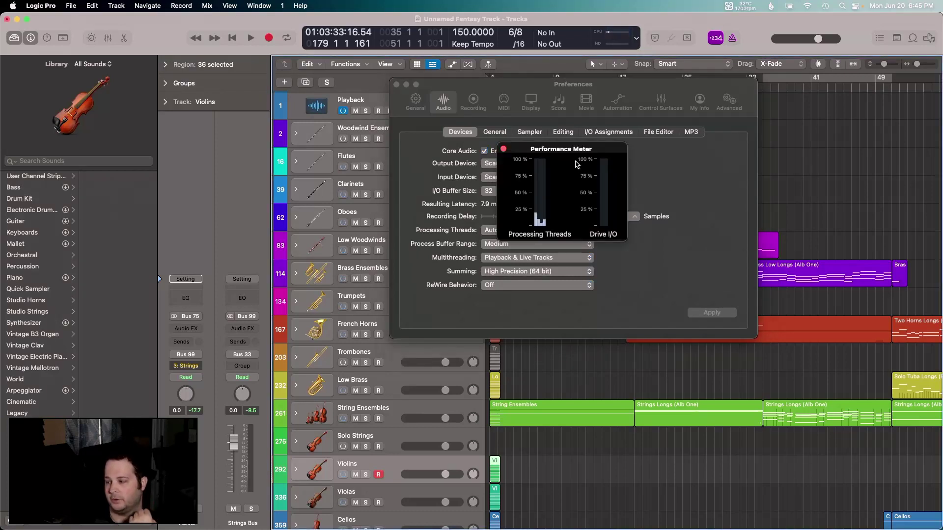
pyautogui.moveTo(560, 149); pyautogui.dragTo(263, 152)
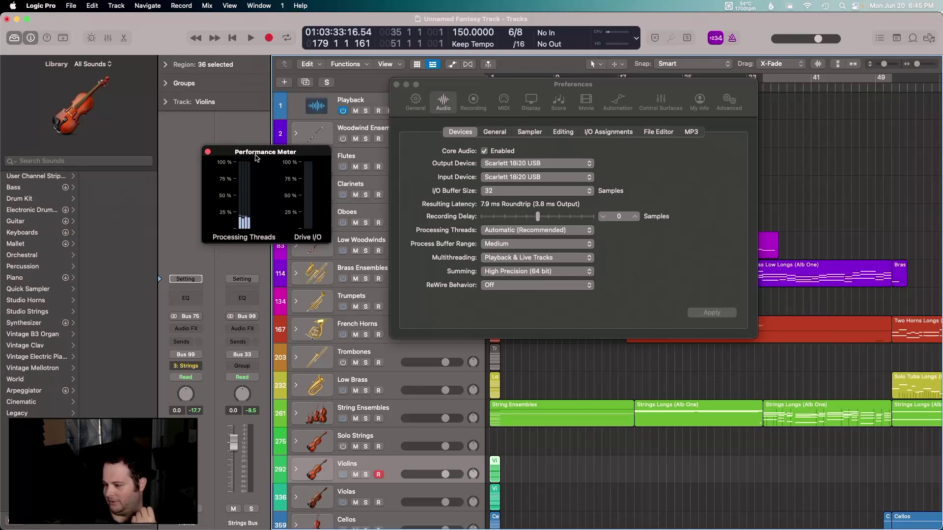
pyautogui.moveTo(265, 157); pyautogui.dragTo(290, 164)
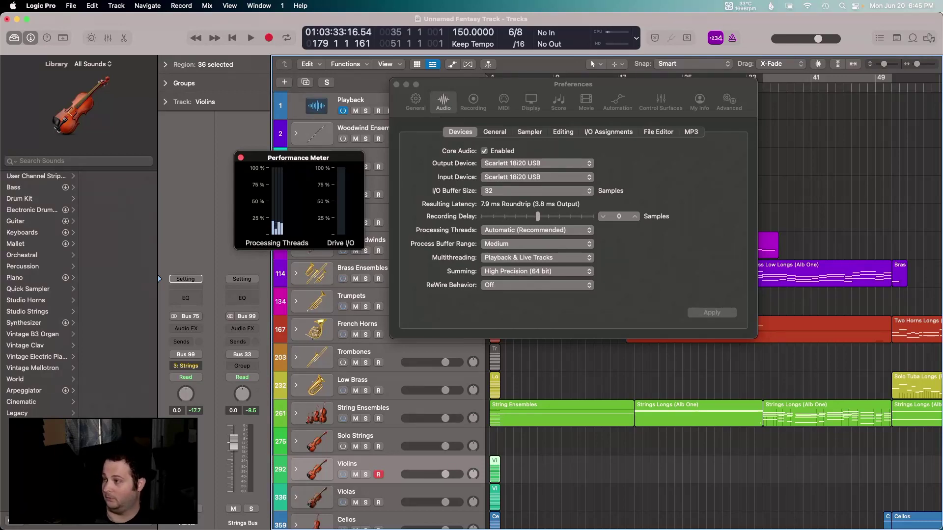
# - Place Activity Monitor's CPU History window just below the Performance Meter and compare the core loads with the processing threads
pyautogui.press('super+w')
pyautogui.click(298, 202)
pyautogui.moveTo(345, 118); pyautogui.dragTo(136, 259)
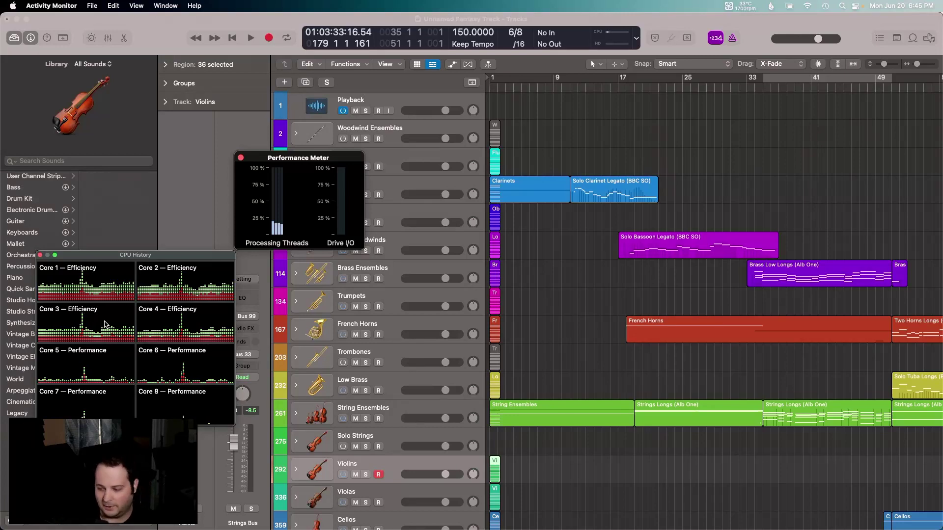
pyautogui.moveTo(936, 363)
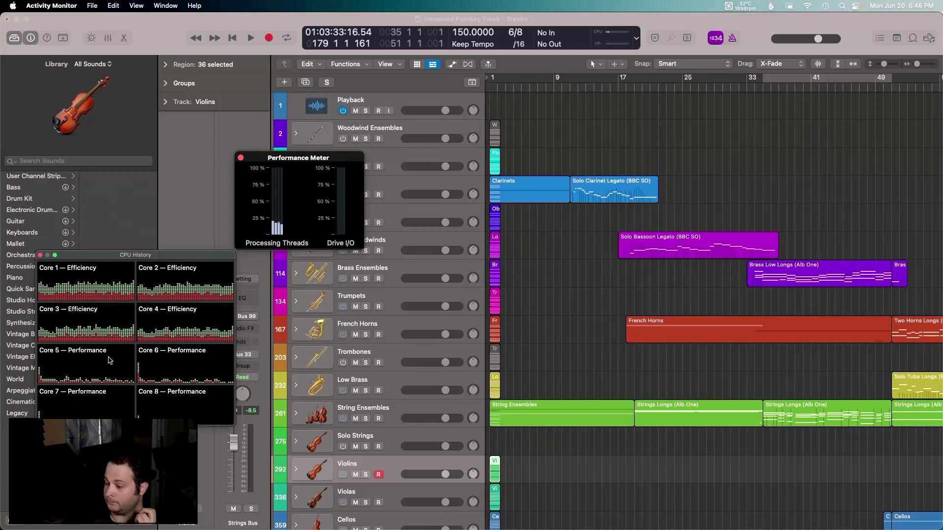
# - Bring back Logic Pro's audio device preferences beside the meters and review the Processing Threads choices up to 8, keeping Automatic
pyautogui.doubleClick(310, 165)
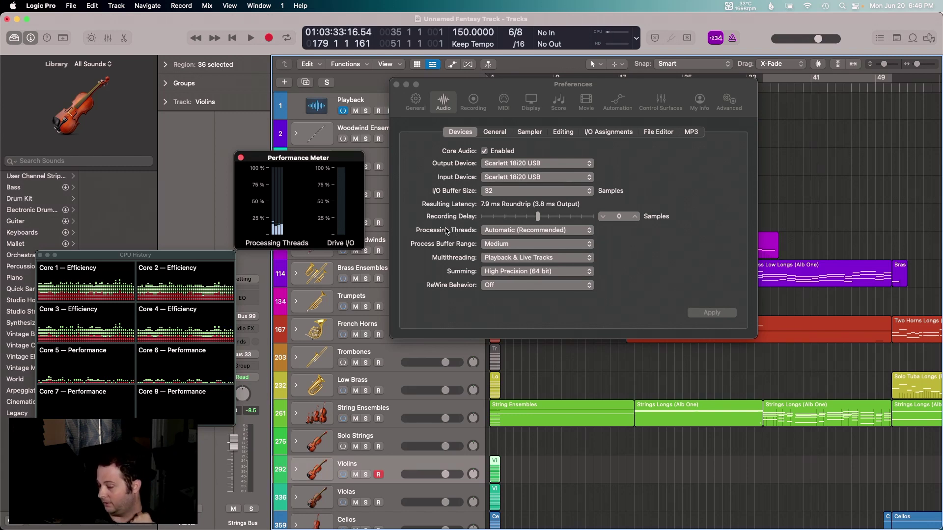
pyautogui.click(449, 101)
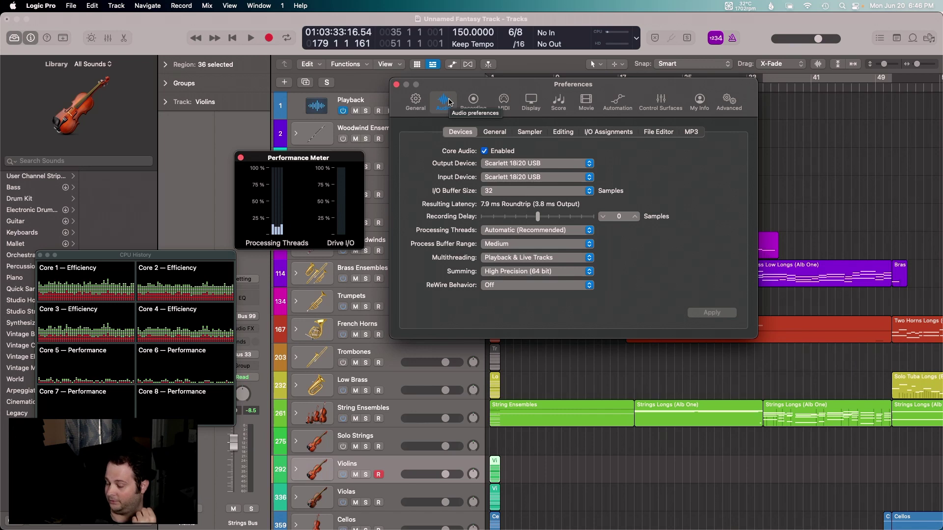
pyautogui.moveTo(442, 87); pyautogui.dragTo(471, 106)
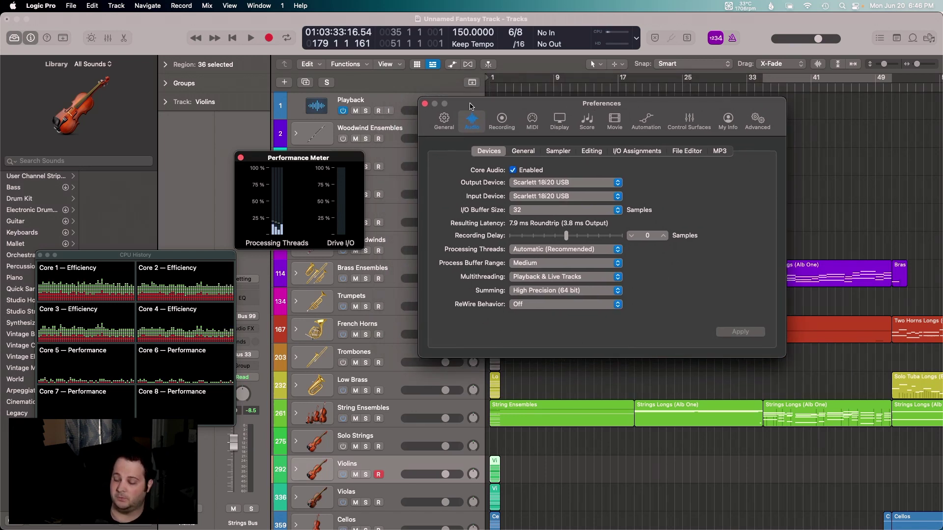
pyautogui.click(527, 250)
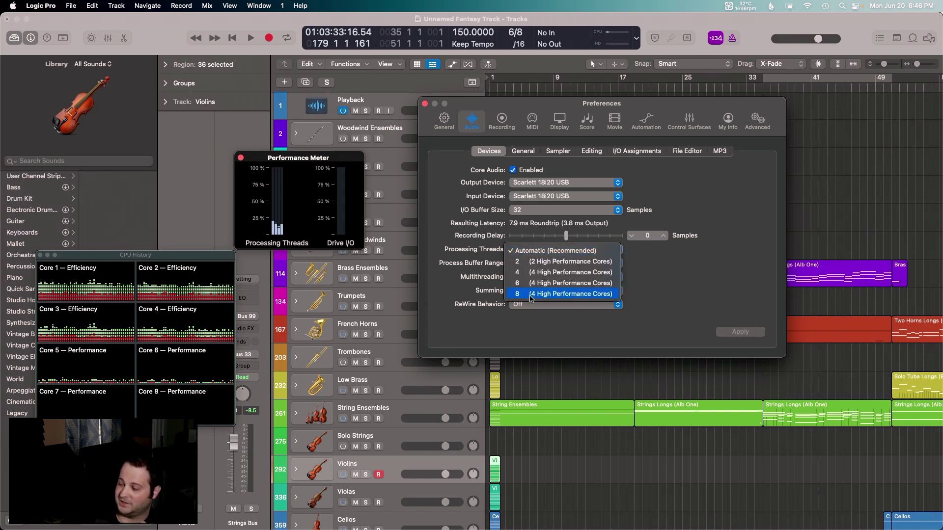
pyautogui.click(464, 261)
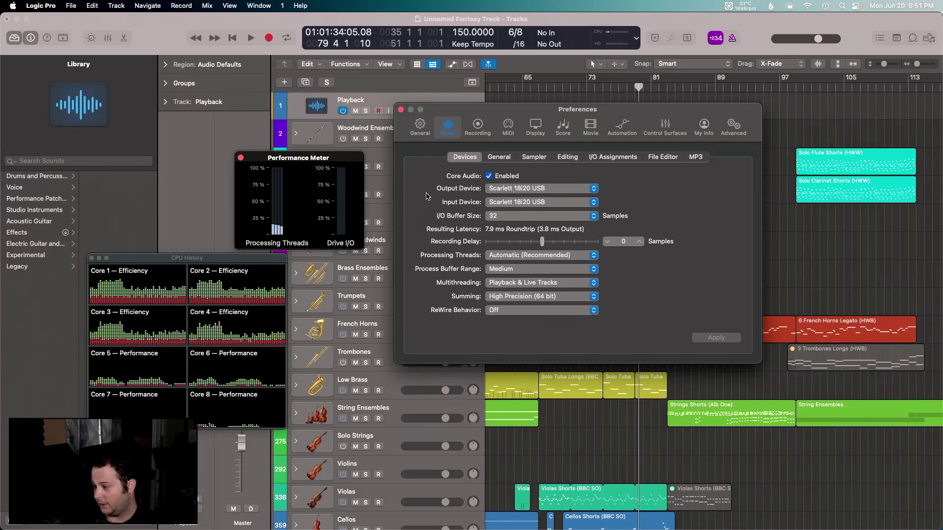
pyautogui.moveTo(496, 109); pyautogui.dragTo(490, 109)
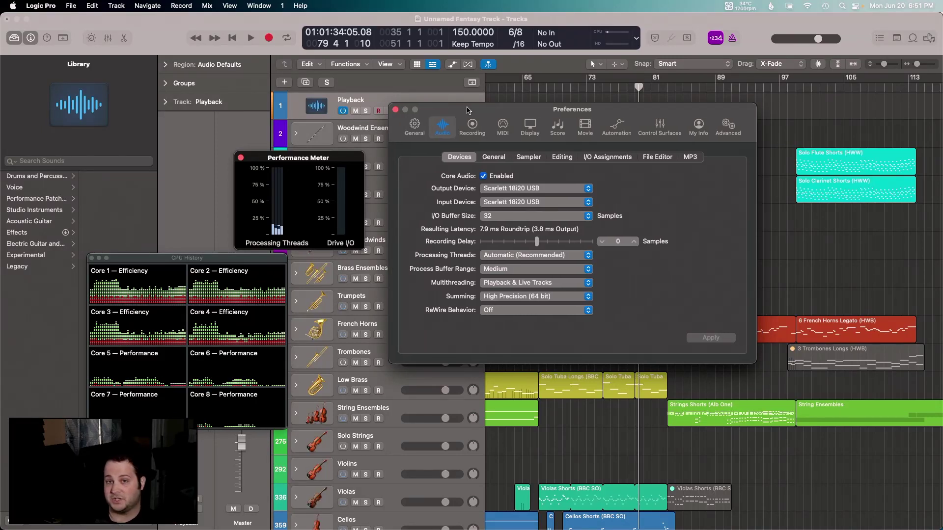